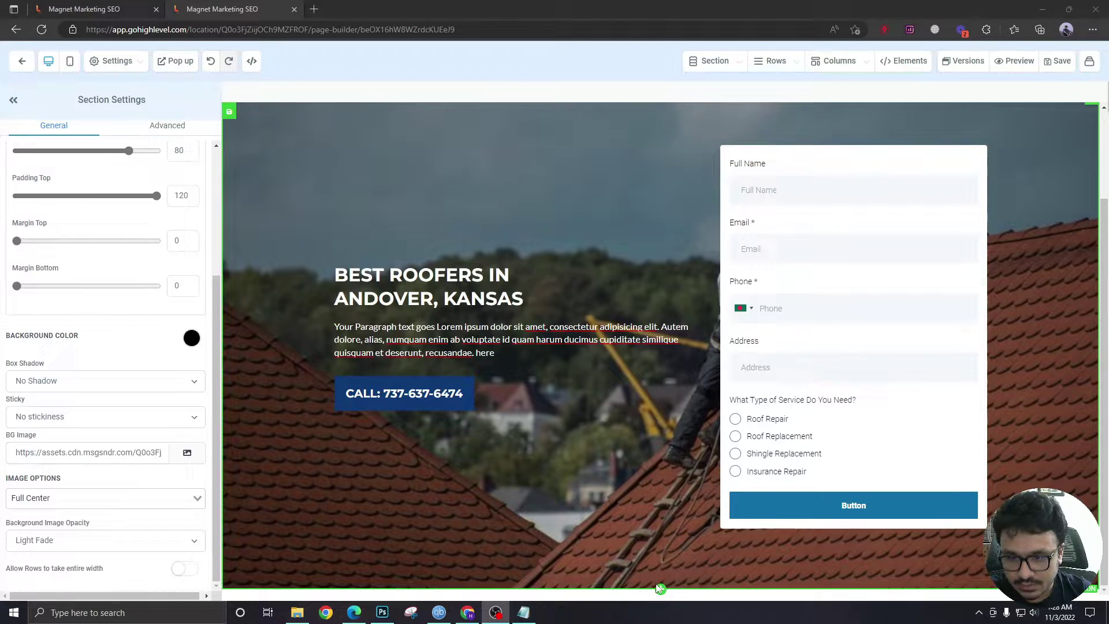
Step: Place a new full-width section beneath the roofing hero, ready for a row layout
mouse_move(713, 65)
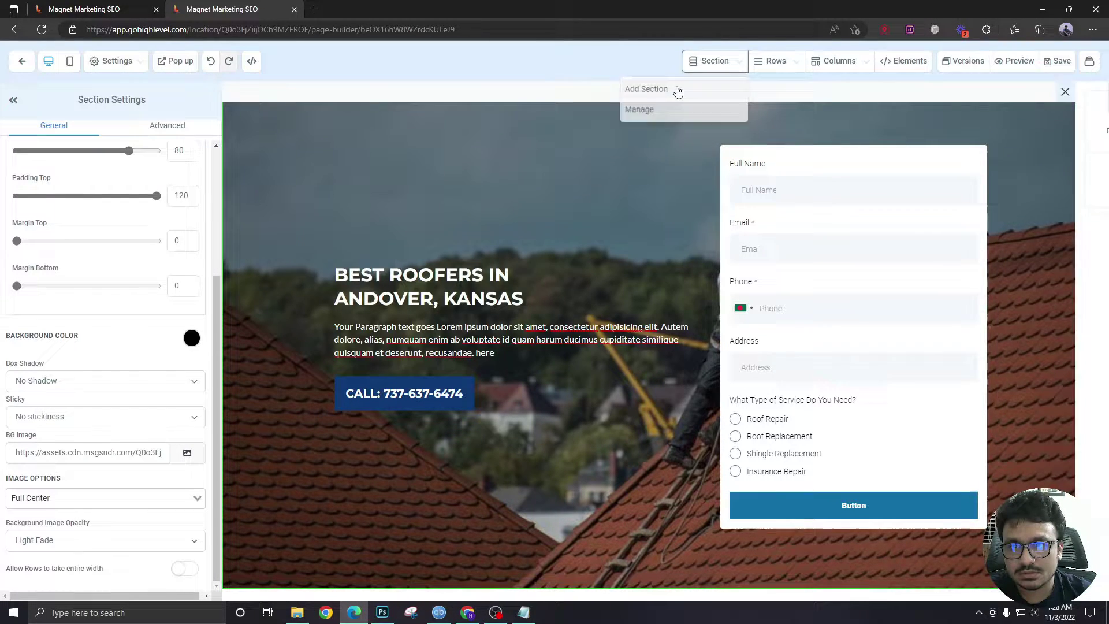
left_click(677, 90)
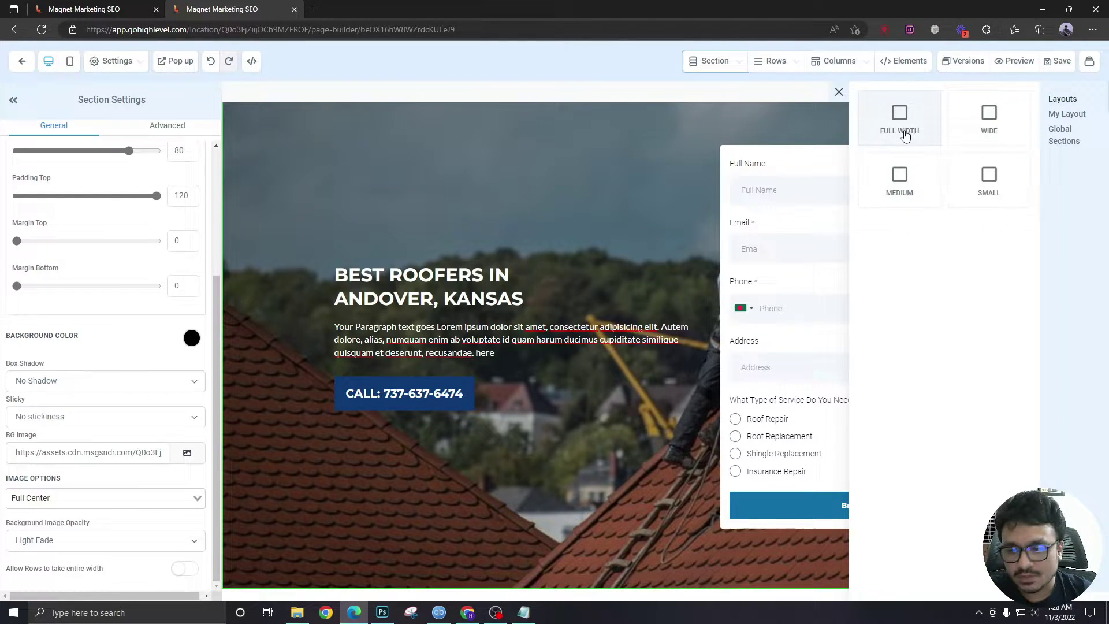
left_click_drag(906, 128, 707, 562)
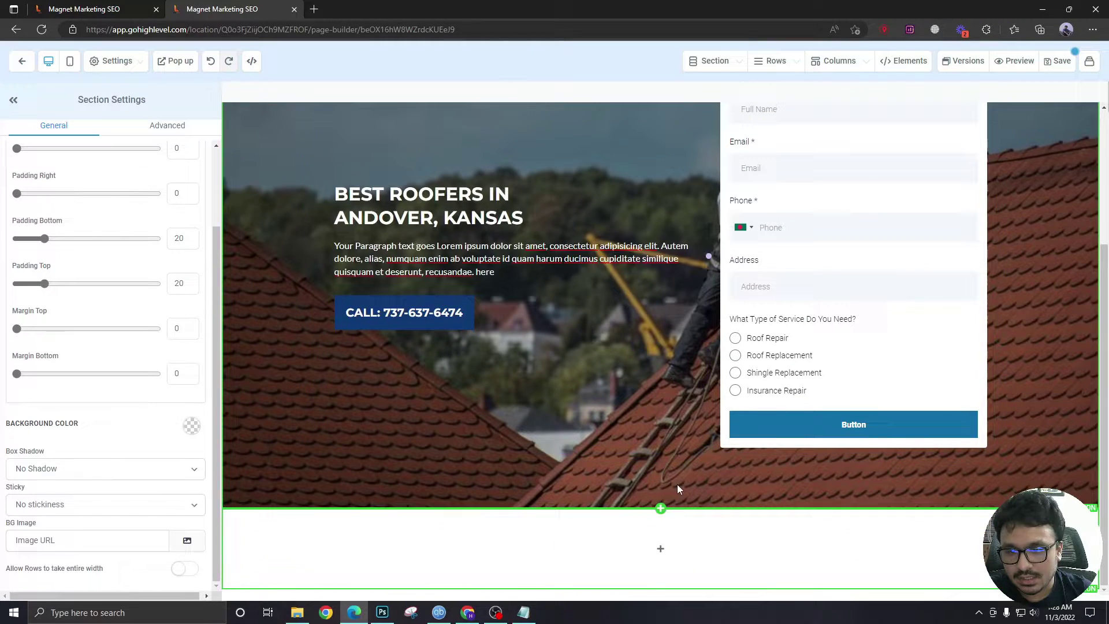
left_click(656, 551)
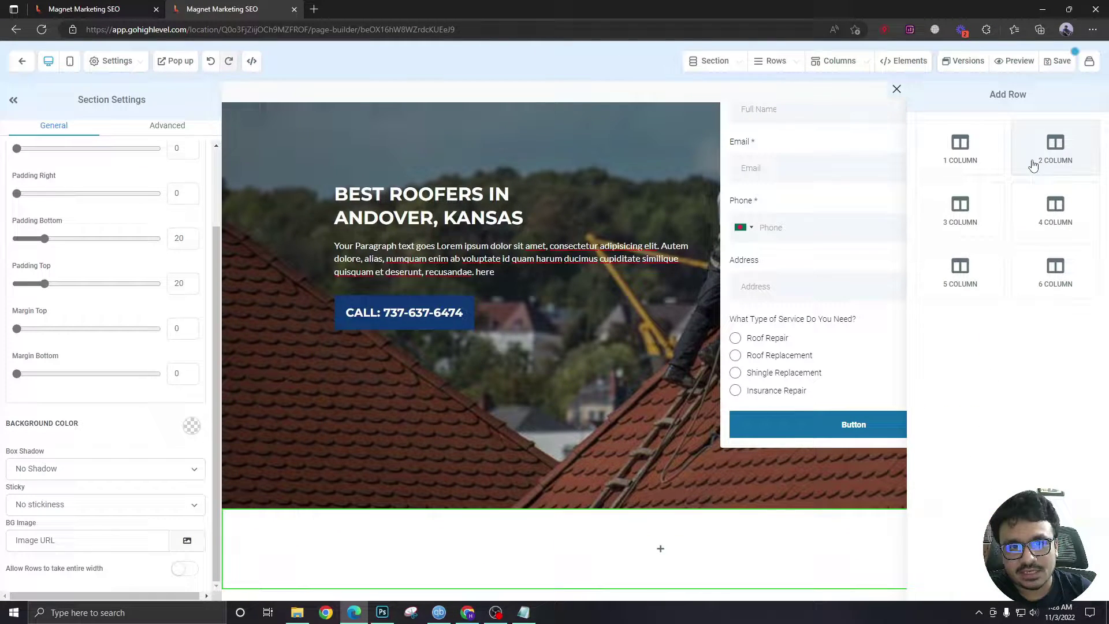
Step: Insert a four-column row into the new section and give the section a navy background
left_click(1055, 211)
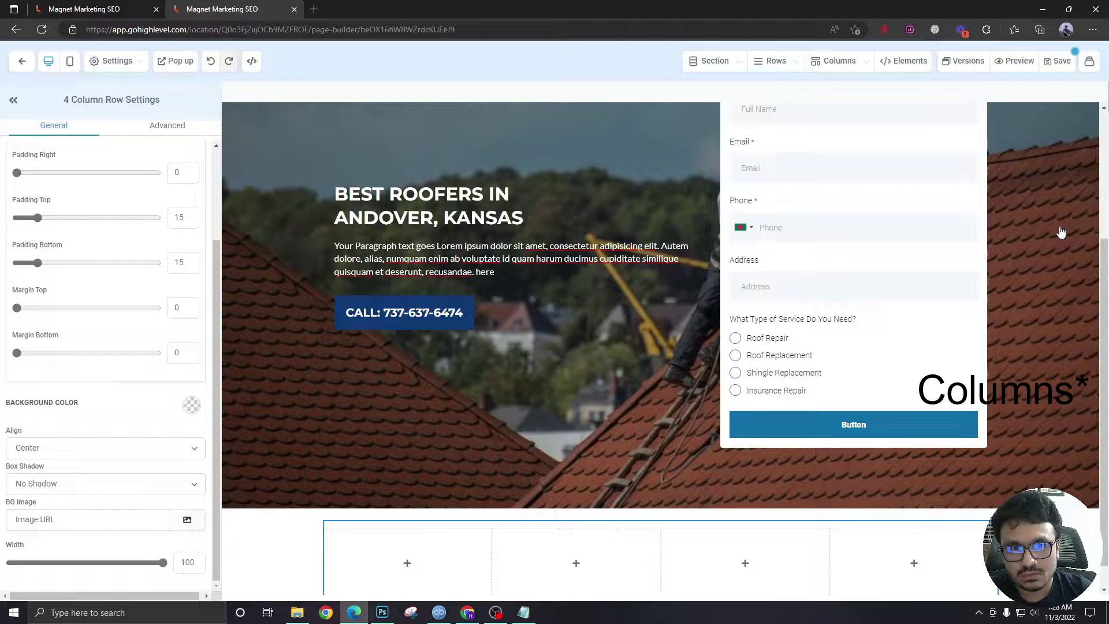
scroll(580, 369, "down", 1)
left_click(277, 520)
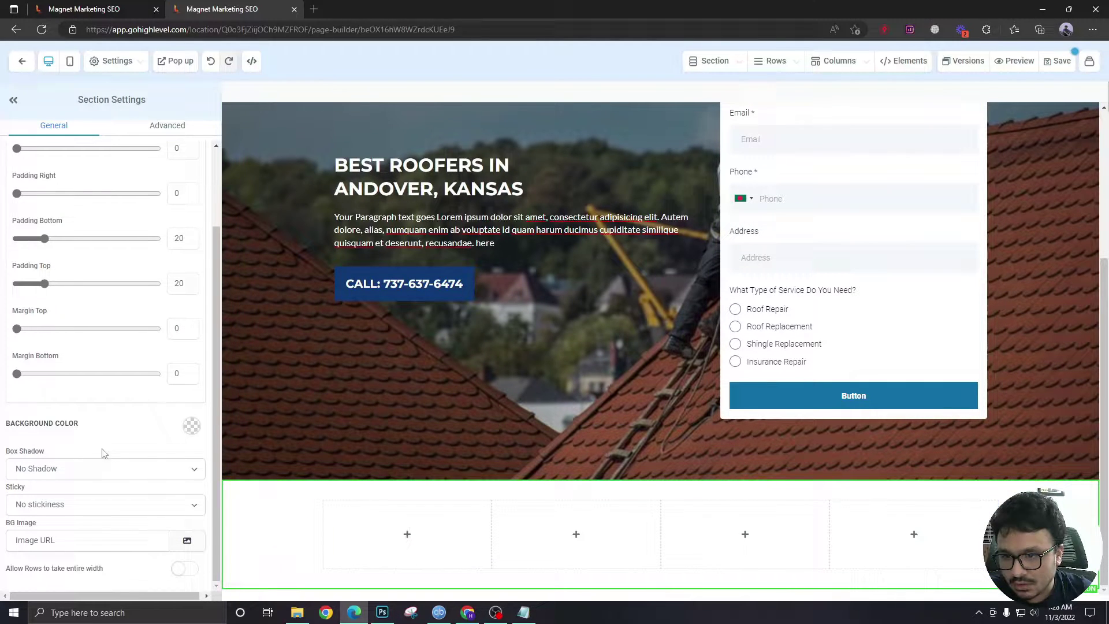
left_click(182, 429)
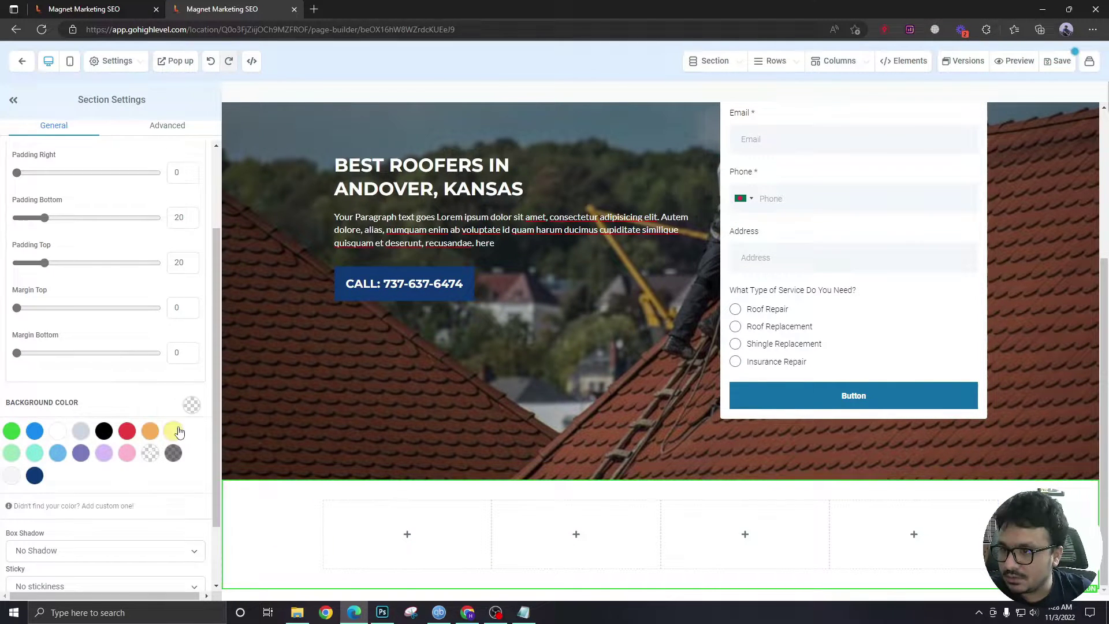
left_click(35, 476)
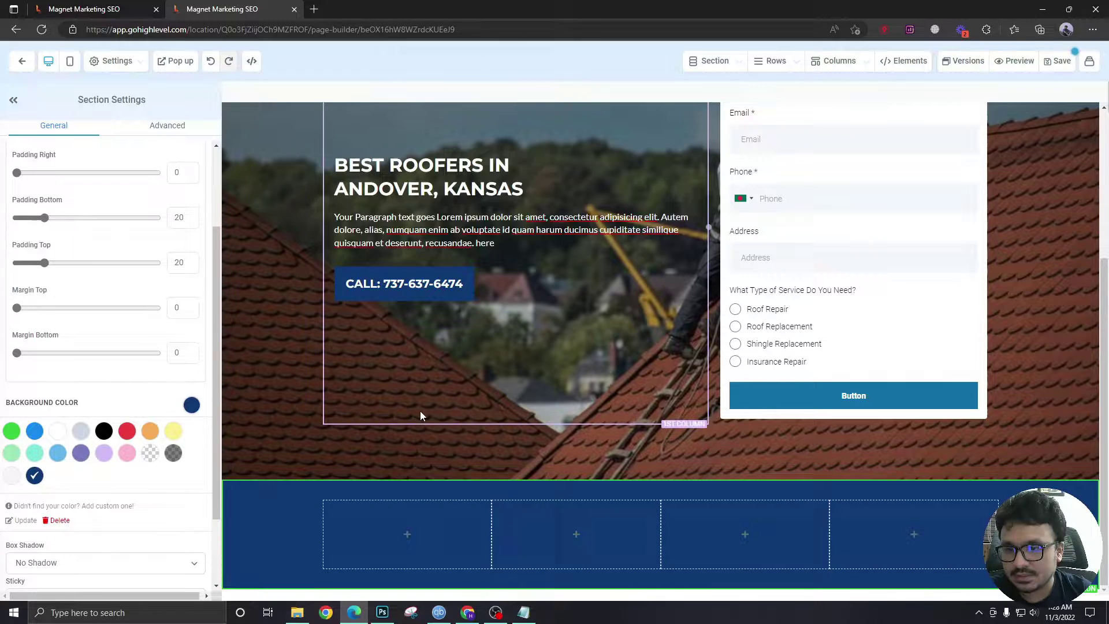
Step: Add a paragraph to the first column, paste the business address, and split it over two lines
mouse_move(465, 515)
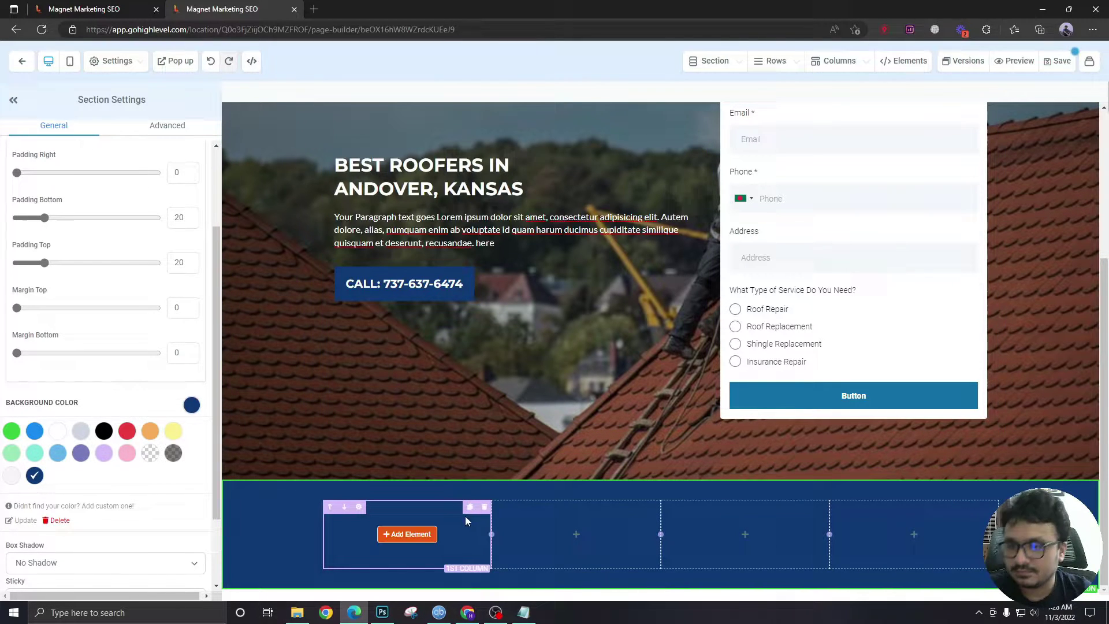
left_click(404, 539)
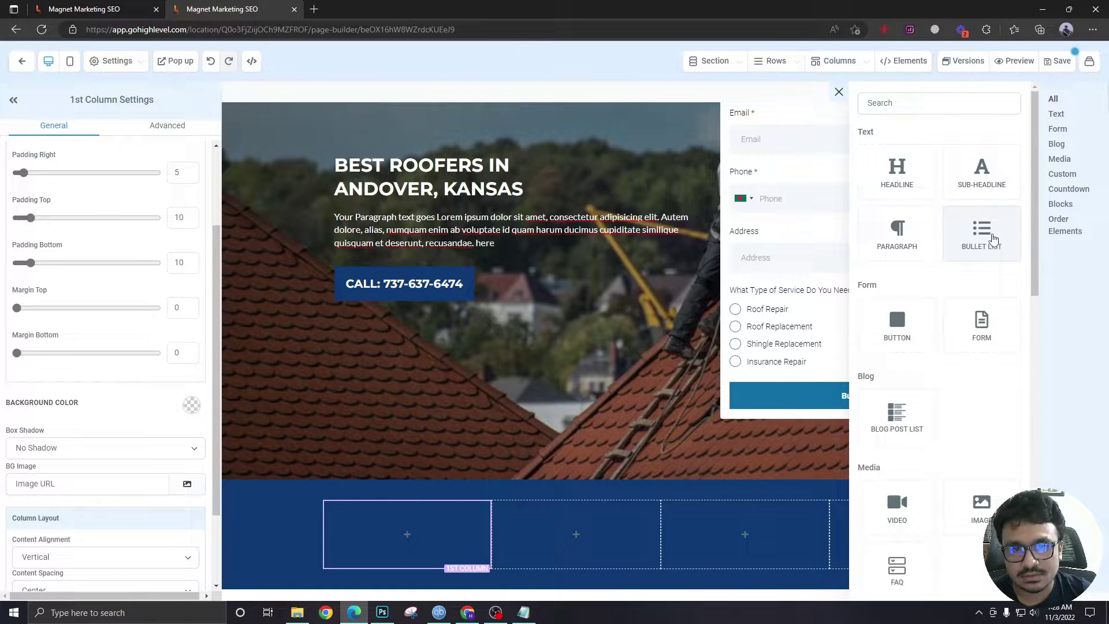
left_click(897, 233)
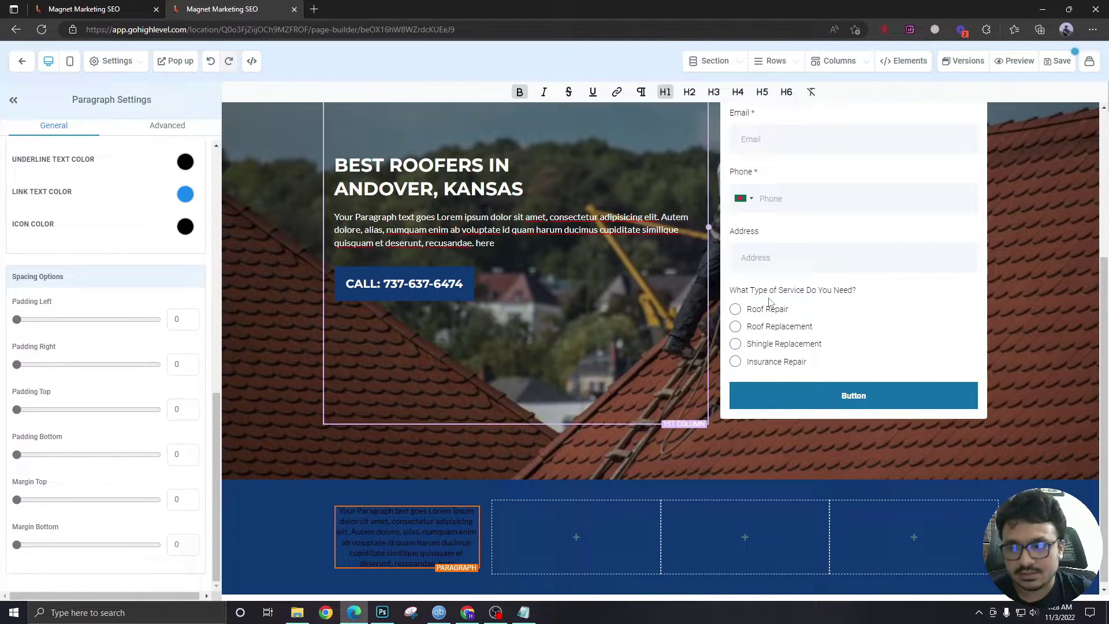
key("alt+Tab")
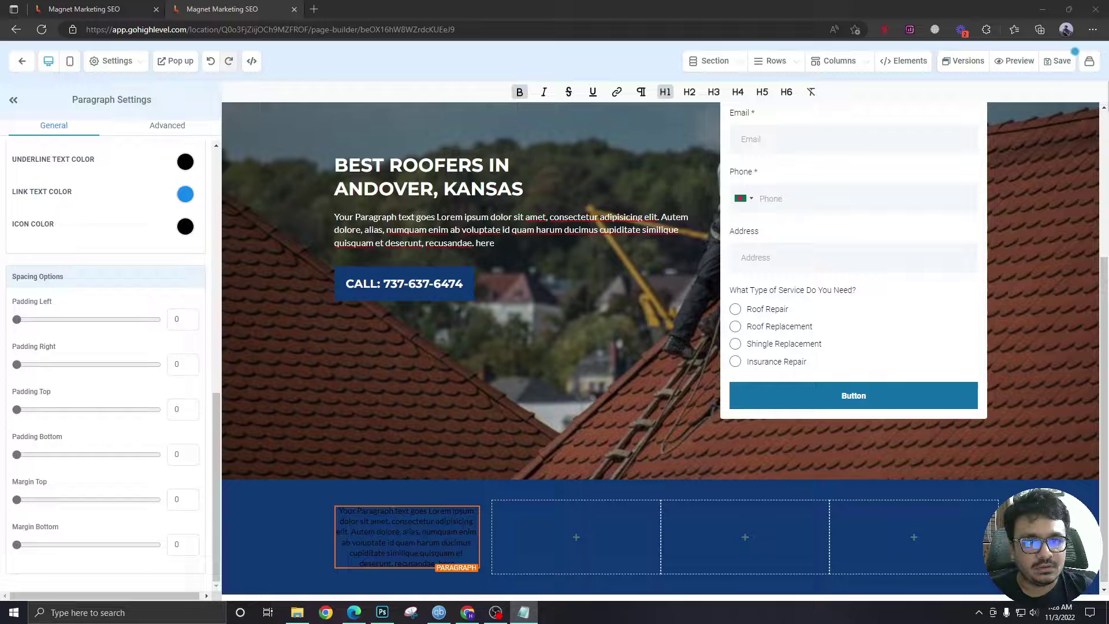
key("alt+Tab")
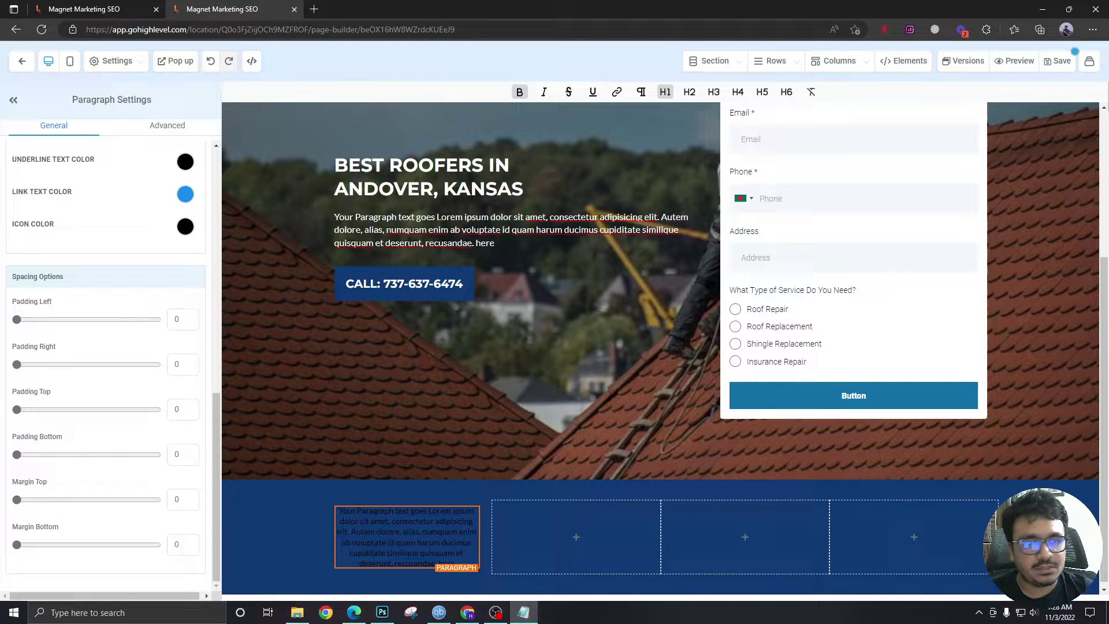
left_click(402, 558)
key("ctrl+a")
type("93 Pike St #204, Seattle, WA, 98101")
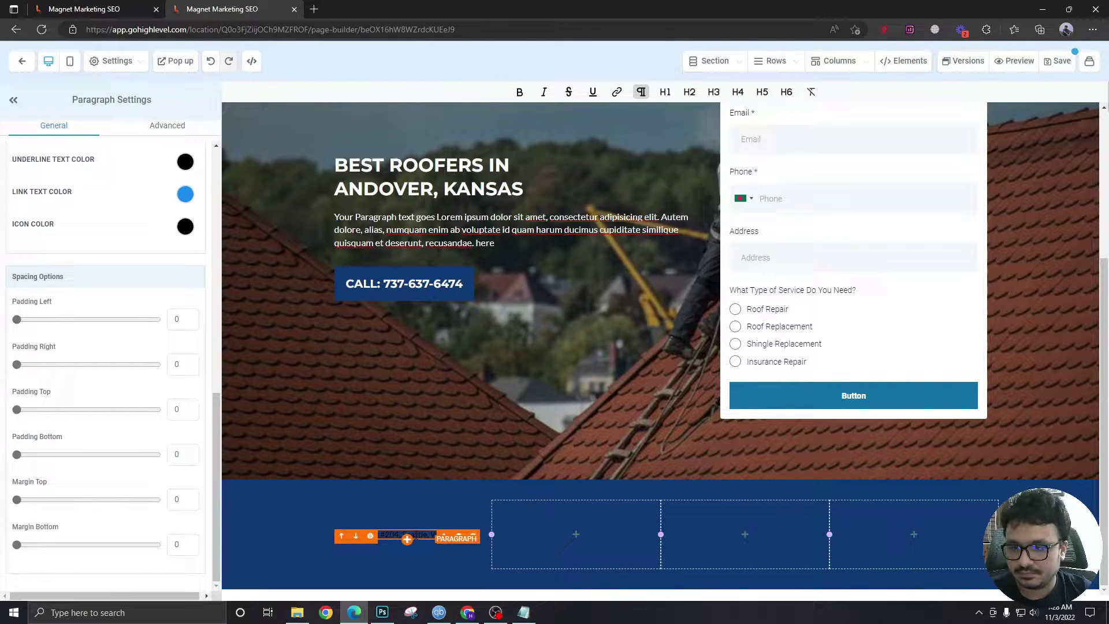
left_click(403, 532)
key("Return")
Step: Left-align the address, set font sizes 18 desktop and 16 mobile, and color it white
key("ctrl+a")
scroll(81, 322, "up", 7)
left_click(31, 186)
double_click(185, 316)
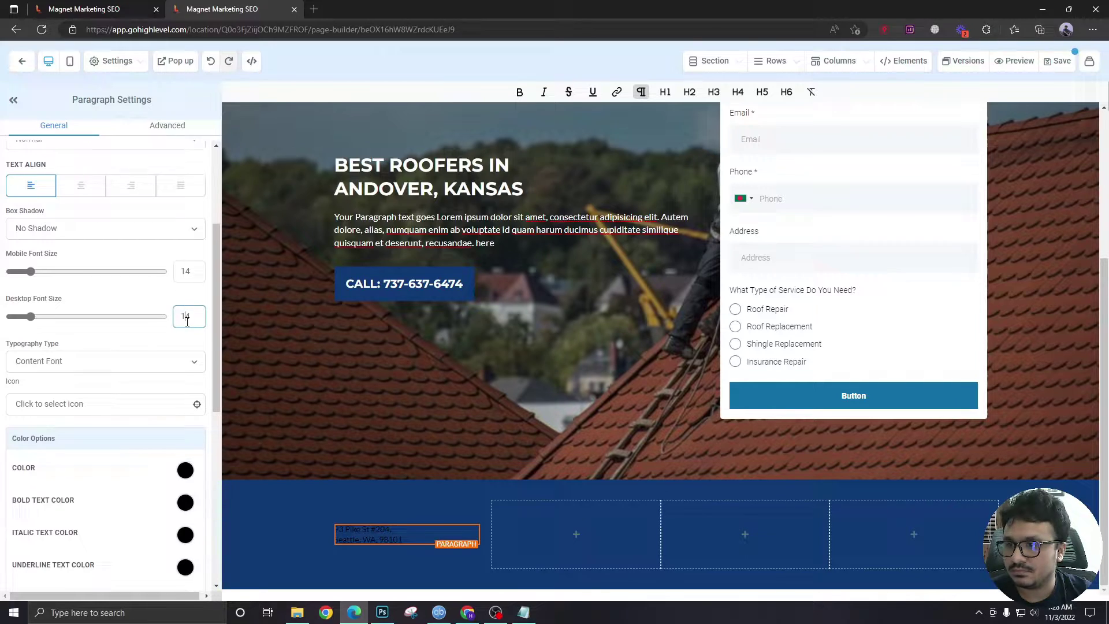
type("20")
type("18")
double_click(189, 271)
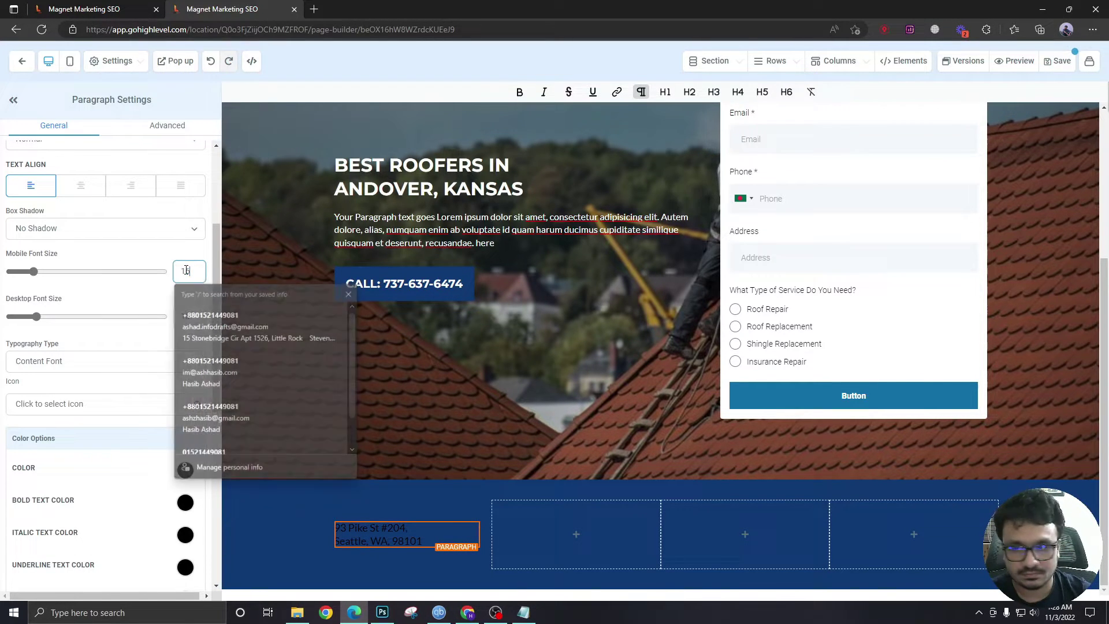
type("16")
left_click(370, 531)
scroll(192, 295, "down", 7)
scroll(192, 295, "up", 3)
left_click(185, 200)
left_click(64, 226)
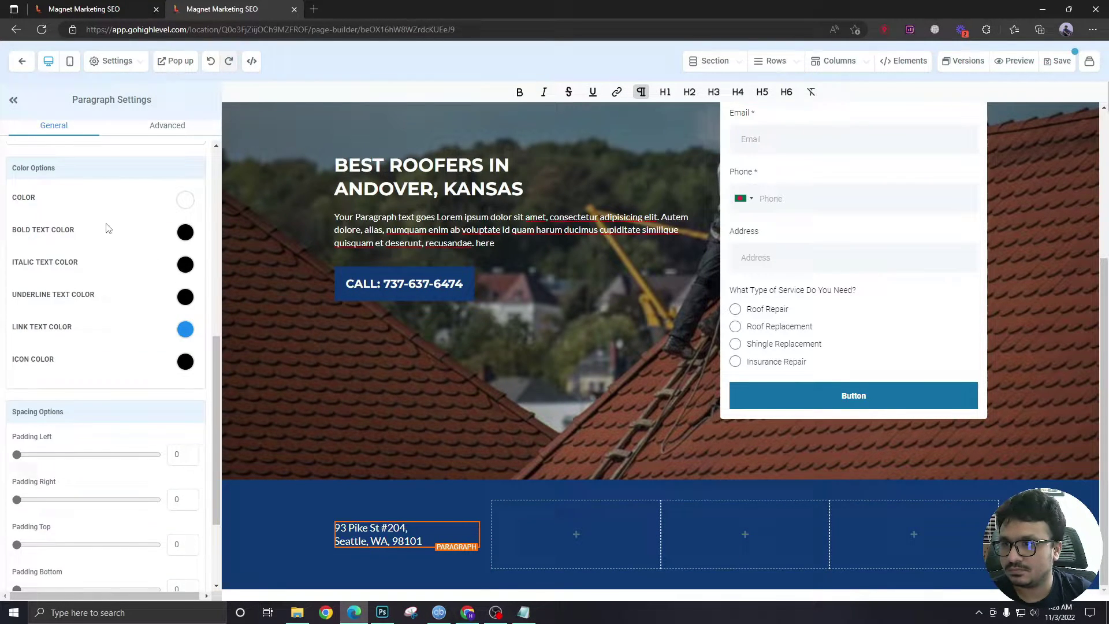
left_click(184, 231)
left_click(293, 511)
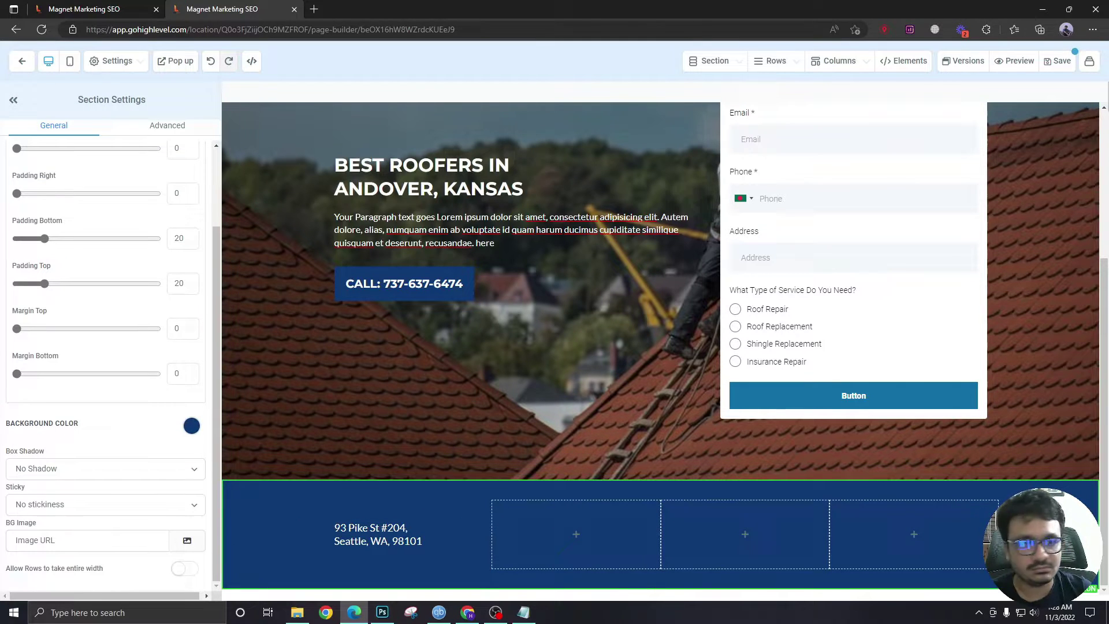
Step: Duplicate the address paragraph and add spacing below the first one
left_click(407, 547)
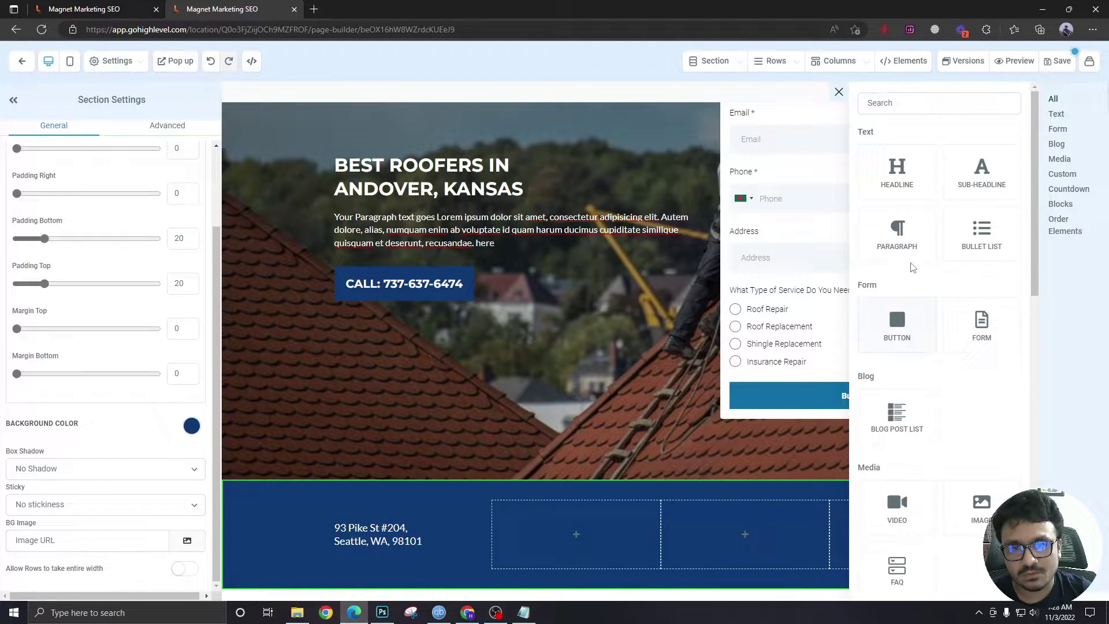
left_click(412, 534)
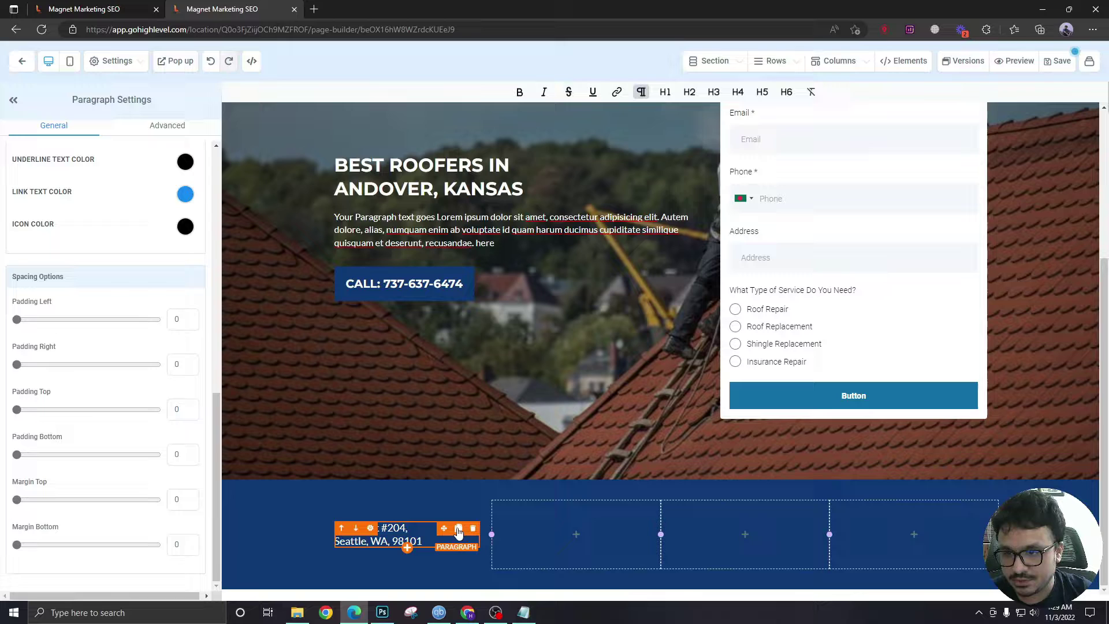
left_click(458, 529)
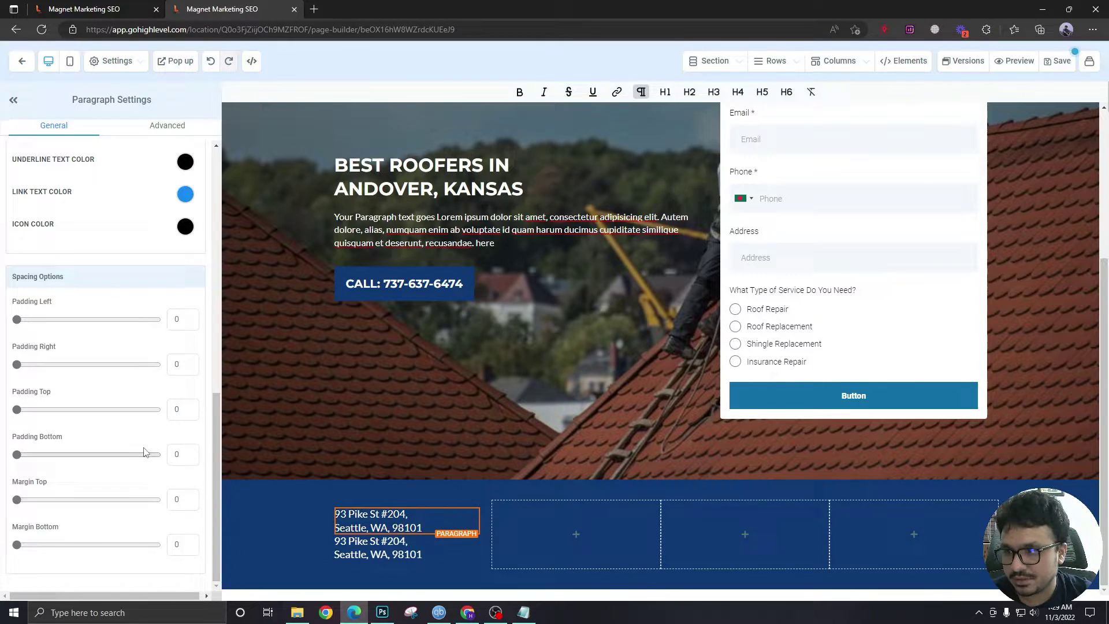
scroll(120, 455, "up", 8)
scroll(120, 455, "down", 8)
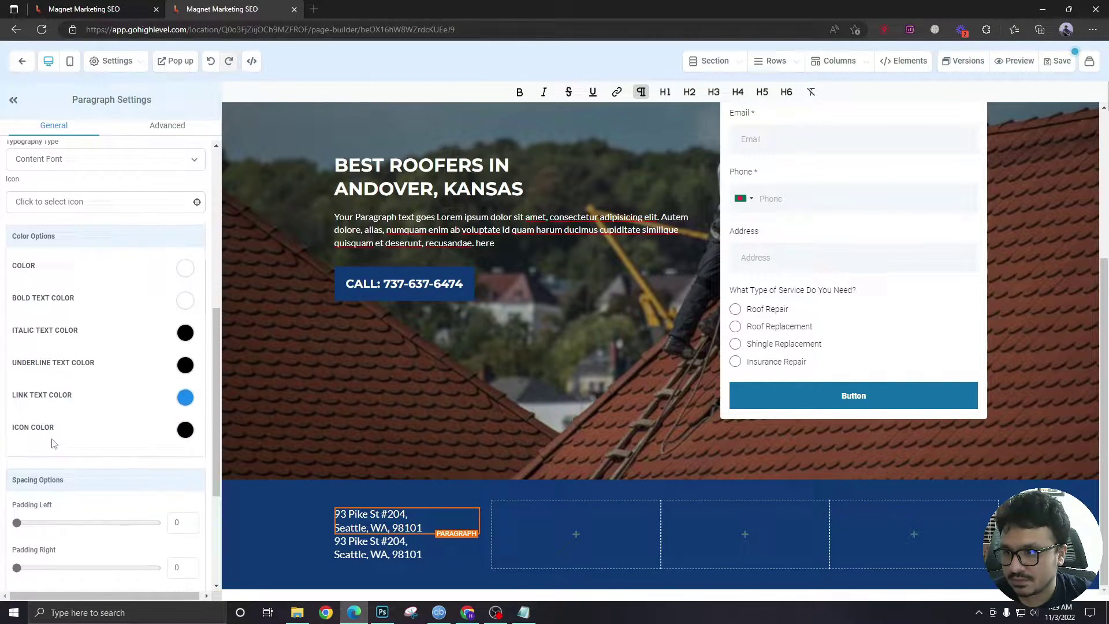
left_click_drag(18, 523, 29, 525)
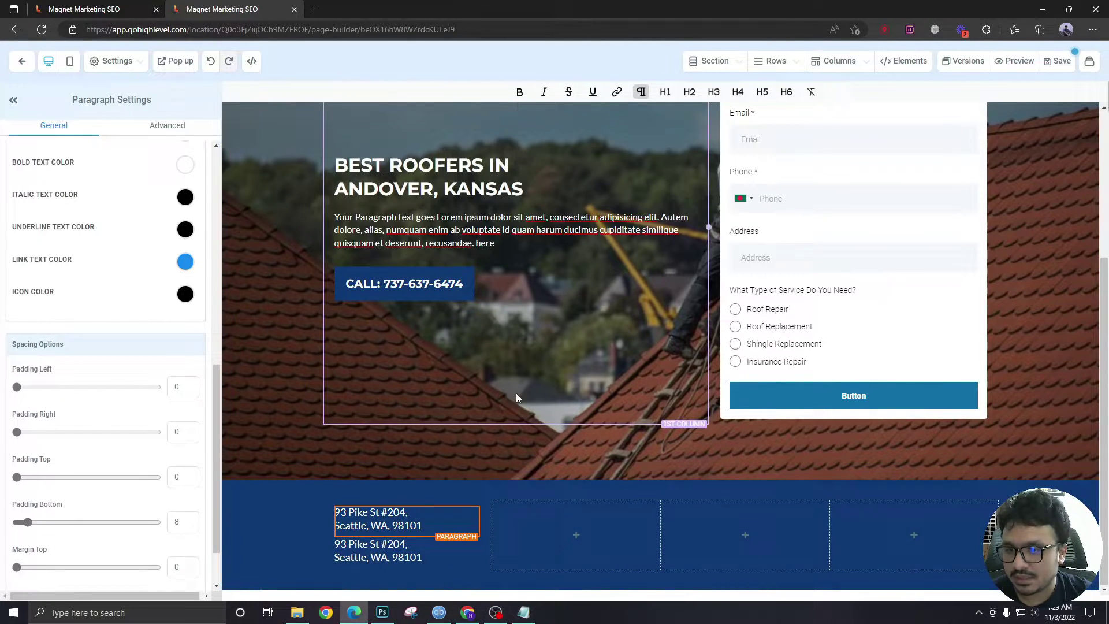
left_click(393, 555)
key("ctrl+a")
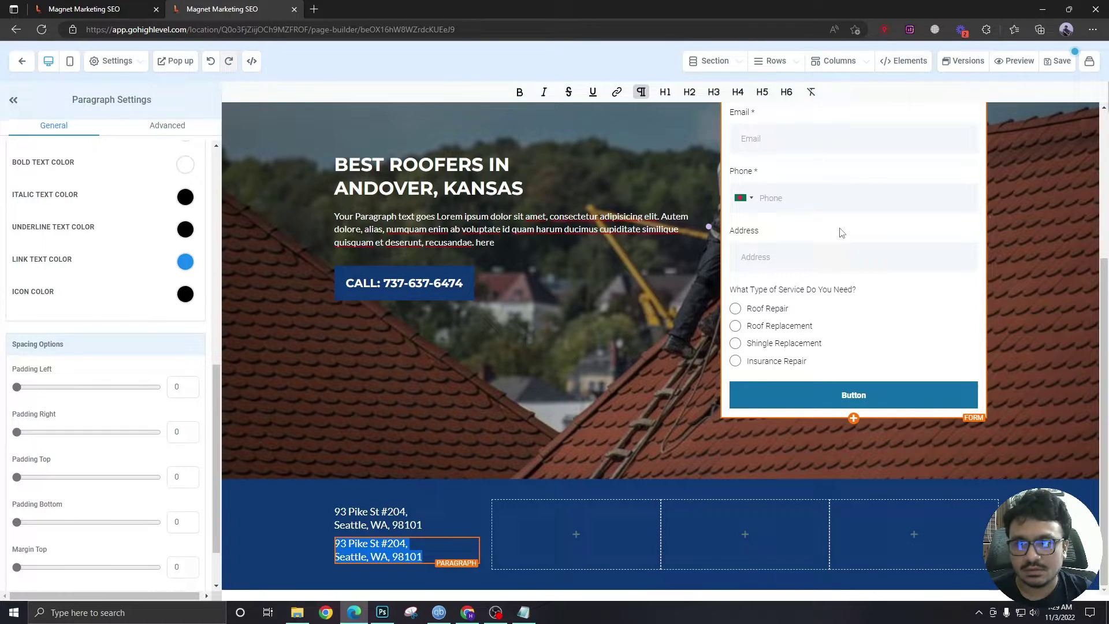
Step: Replace the duplicate's text with a Call line using the phone number copied from the CALL button
left_click(405, 283)
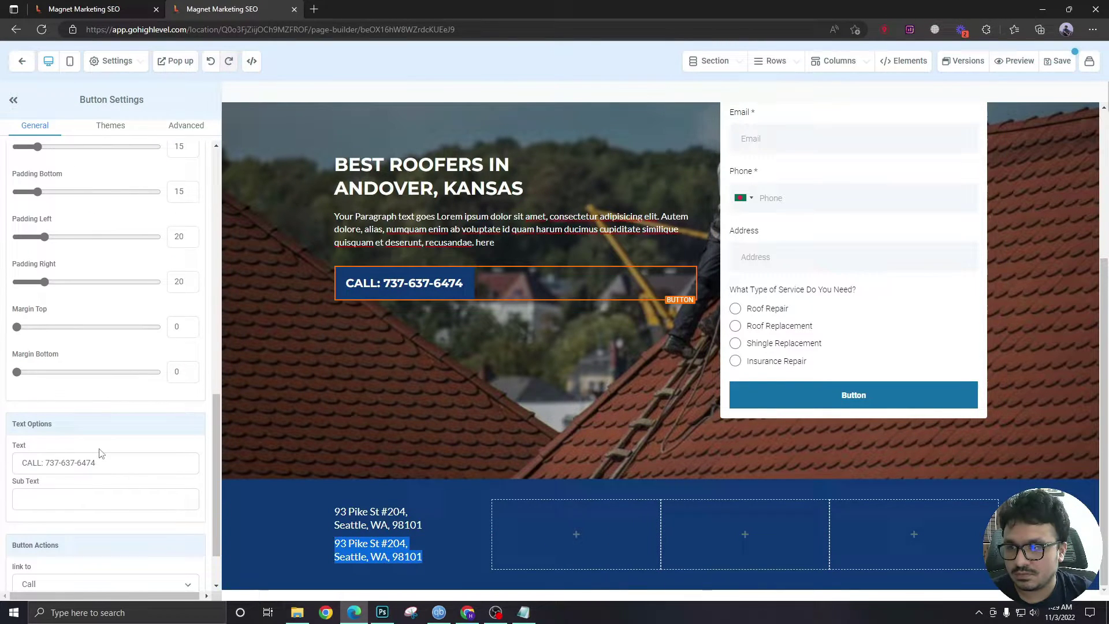
left_click_drag(97, 462, 48, 462)
left_click(387, 546)
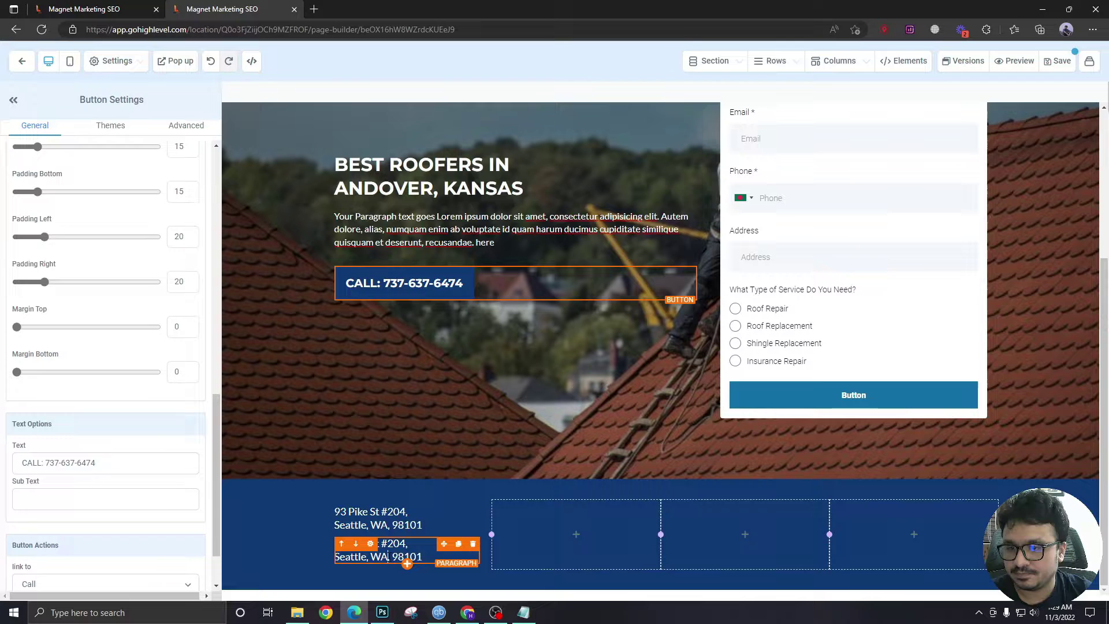
key("ctrl+a")
key("BackSpace")
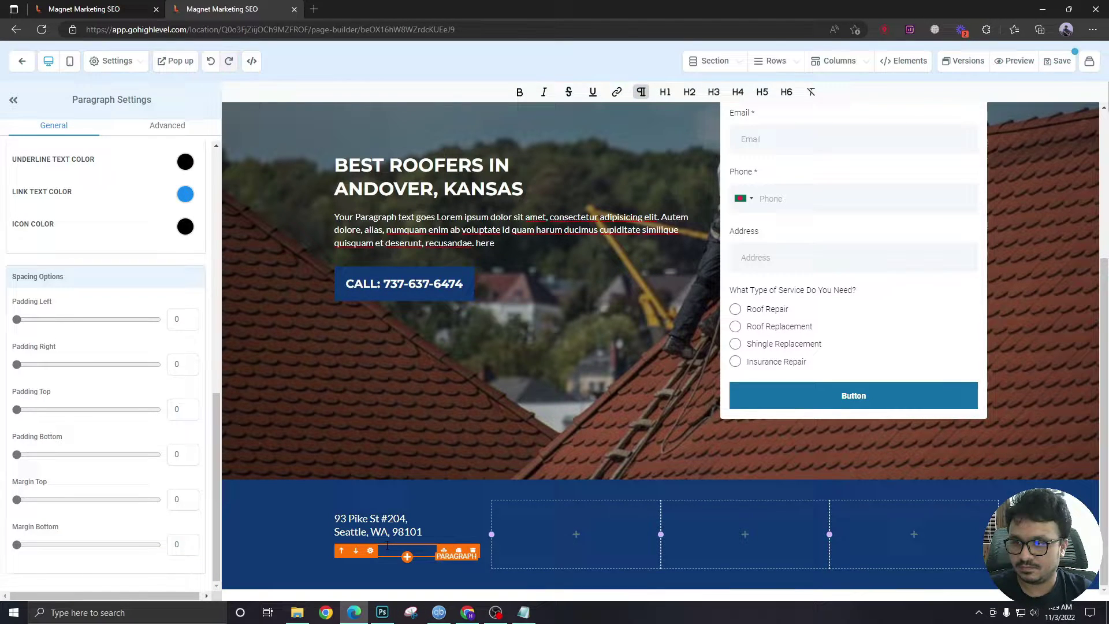
key("ctrl+v")
left_click(298, 539)
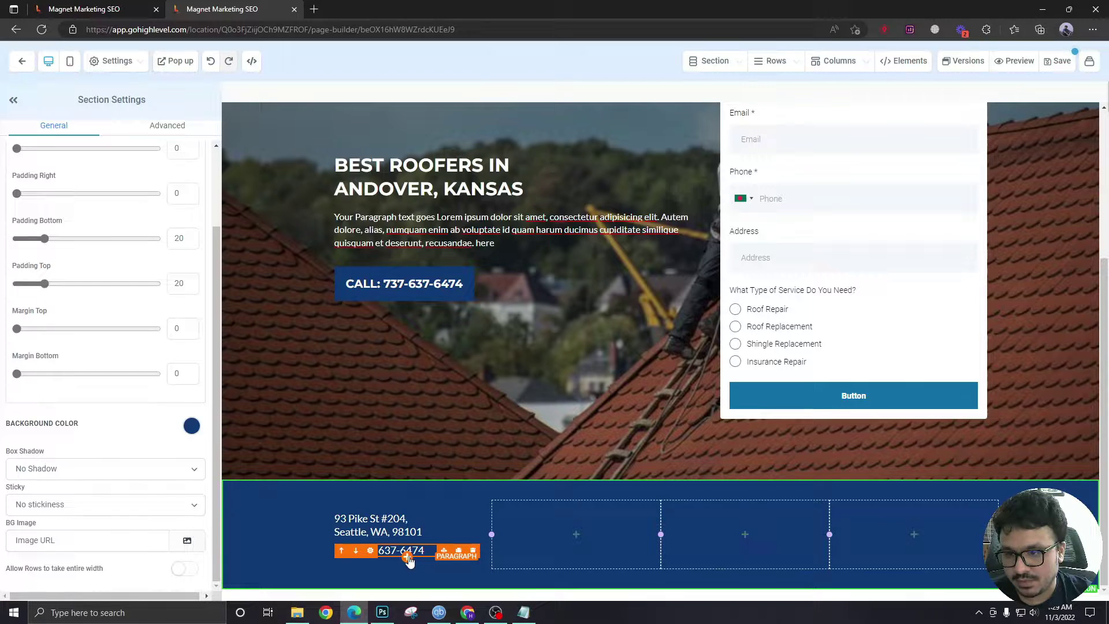
Step: Duplicate the Call line, give it bottom padding 8, and change it to the contact e-mail
left_click(457, 551)
left_click_drag(170, 454, 208, 454)
type("8")
left_click(390, 561)
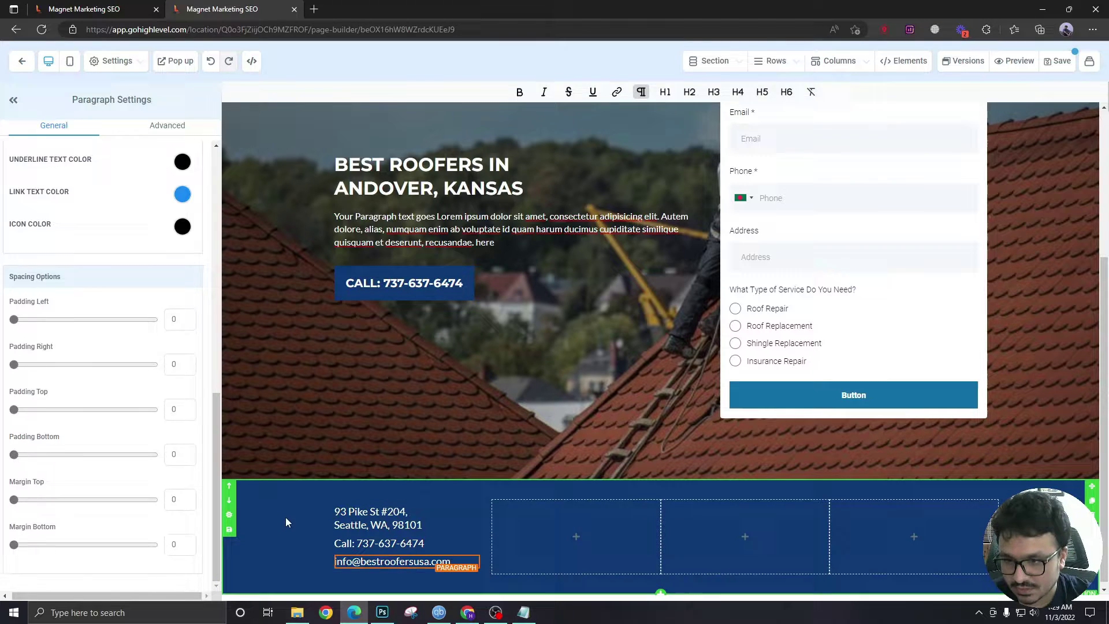
left_click(289, 523)
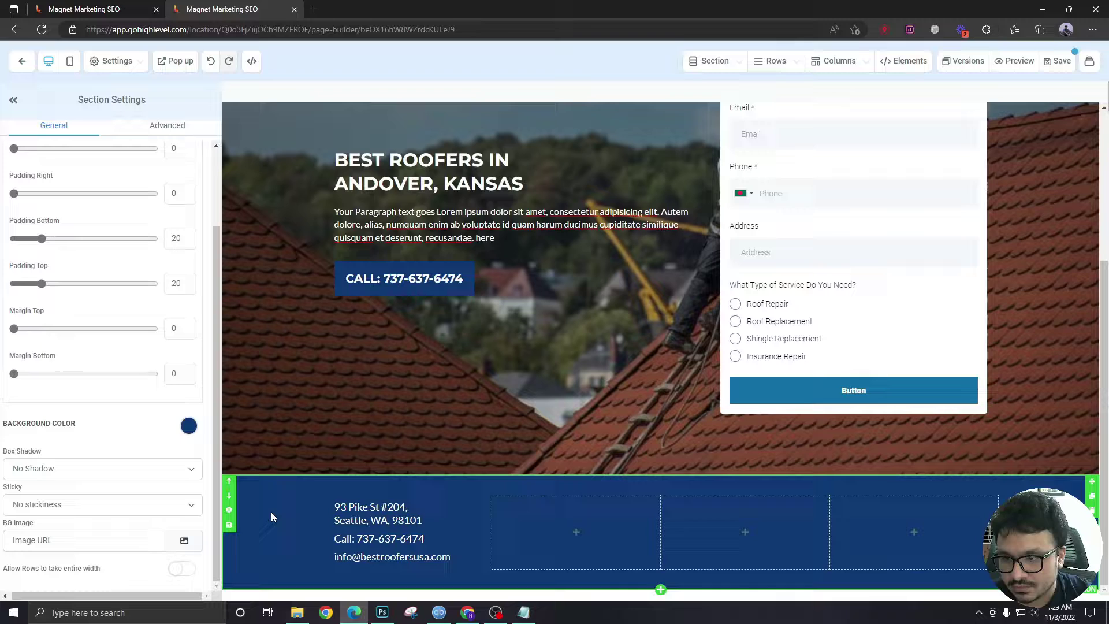
Step: In Spacing Options, give the navy footer 60 top padding and 40 bottom padding
scroll(190, 307, "up", 1)
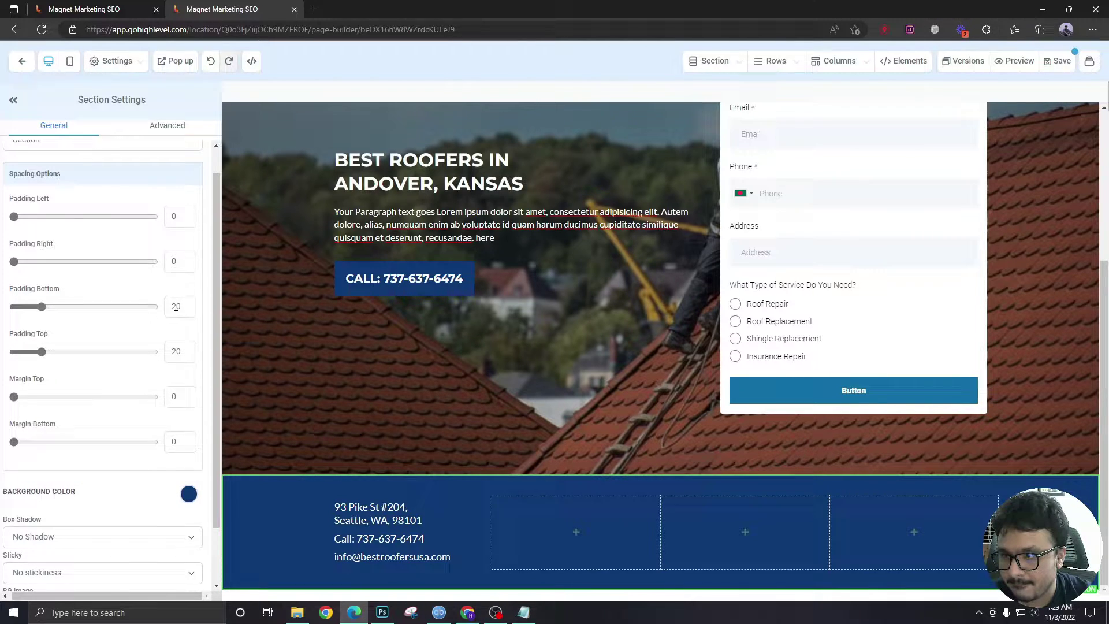
left_click_drag(175, 306, 163, 314)
type("6")
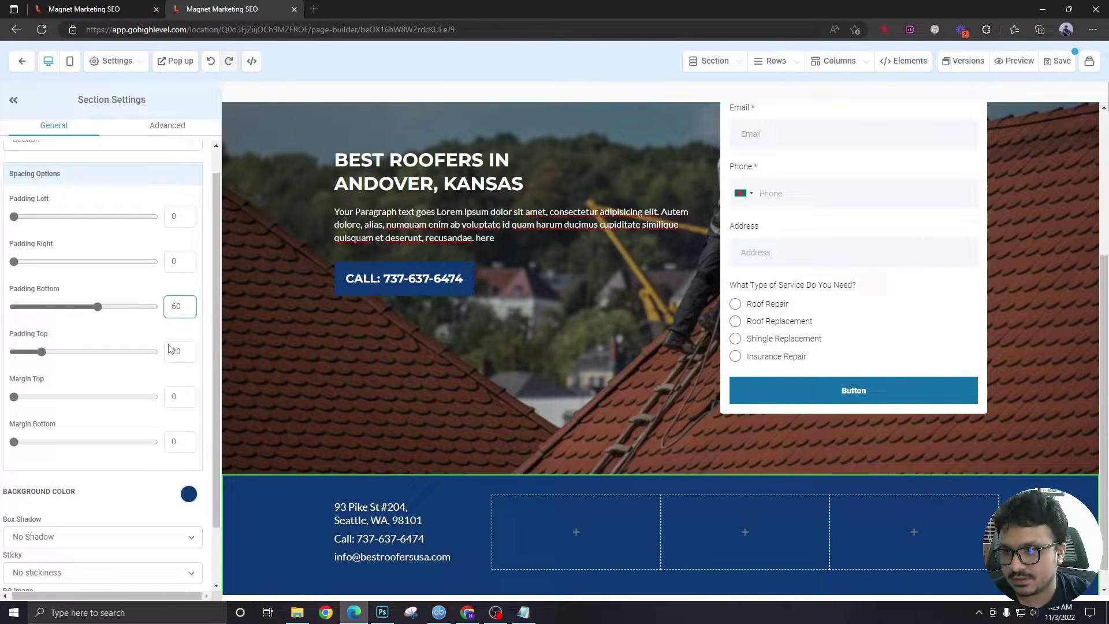
left_click_drag(176, 351, 130, 356)
type("6")
scroll(580, 313, "down", 1)
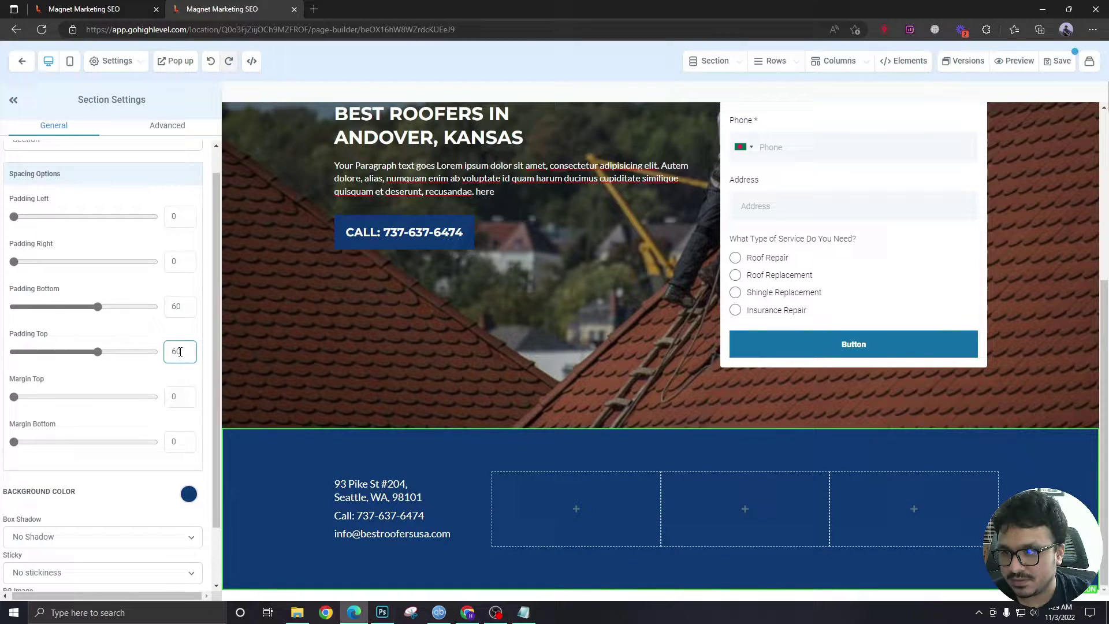
left_click_drag(176, 308, 166, 308)
type("4")
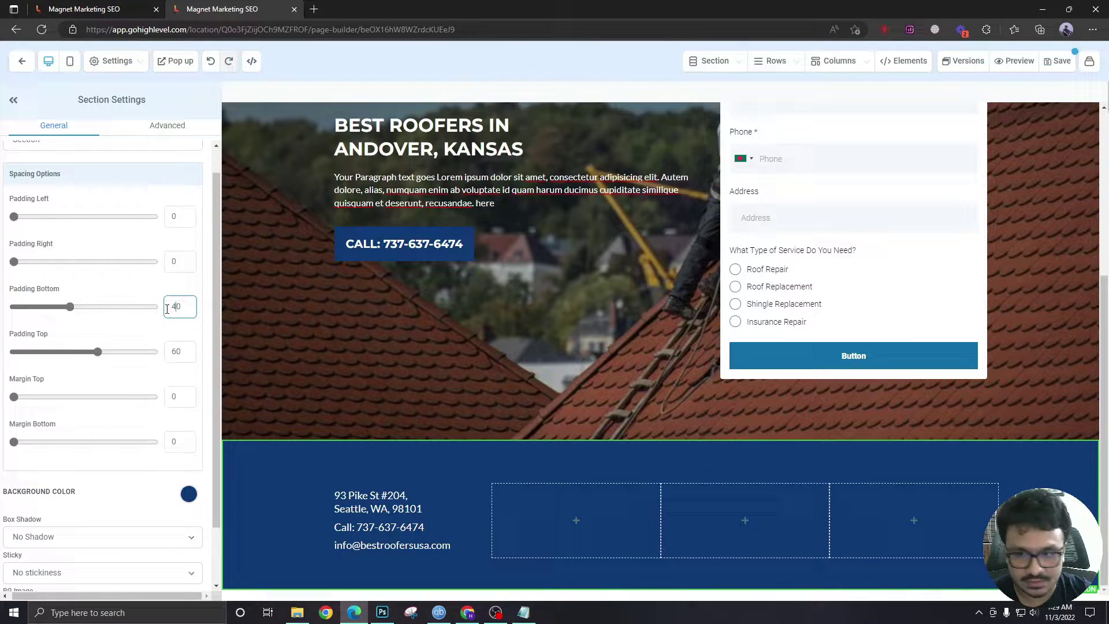
left_click(259, 489)
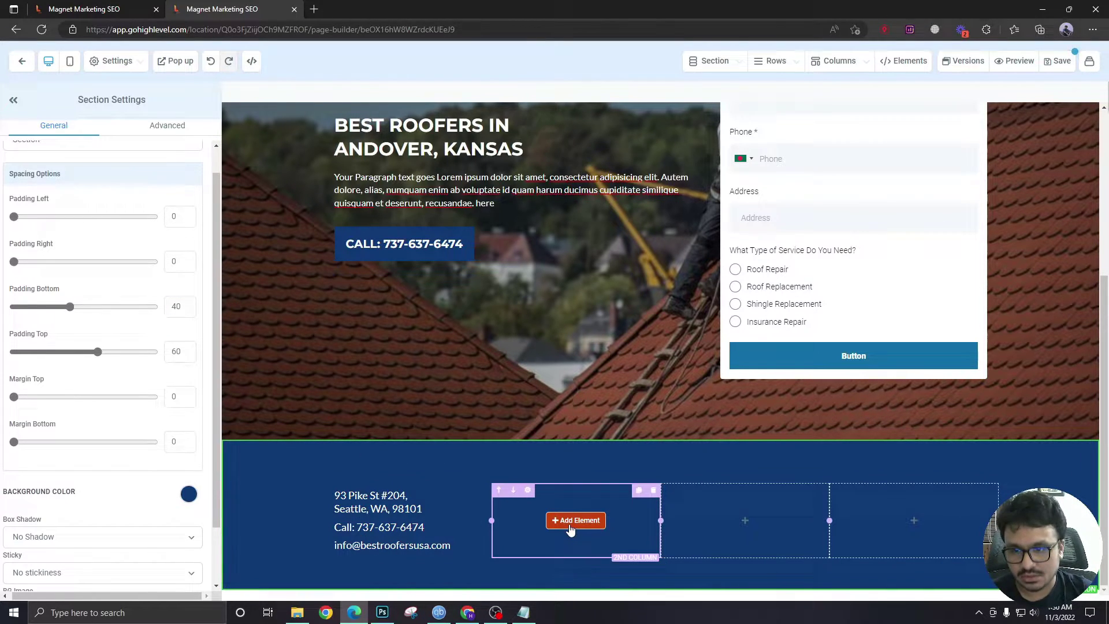
Step: Add a sub-headline to the second column reading 'Important Links'
left_click(575, 520)
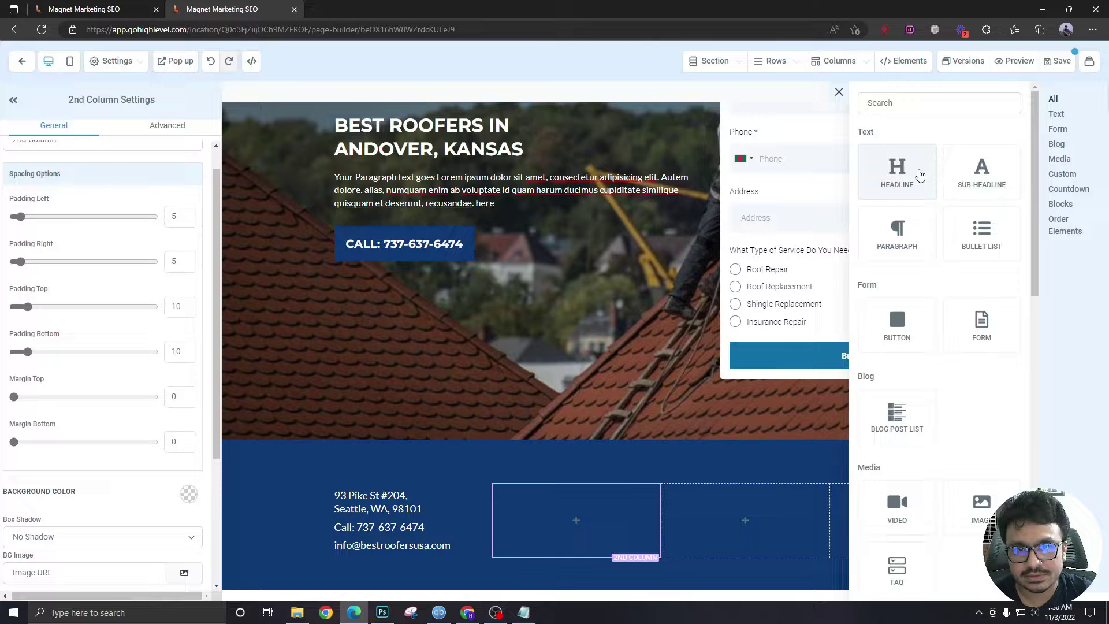
left_click(987, 179)
left_click(586, 511)
key("ctrl+a")
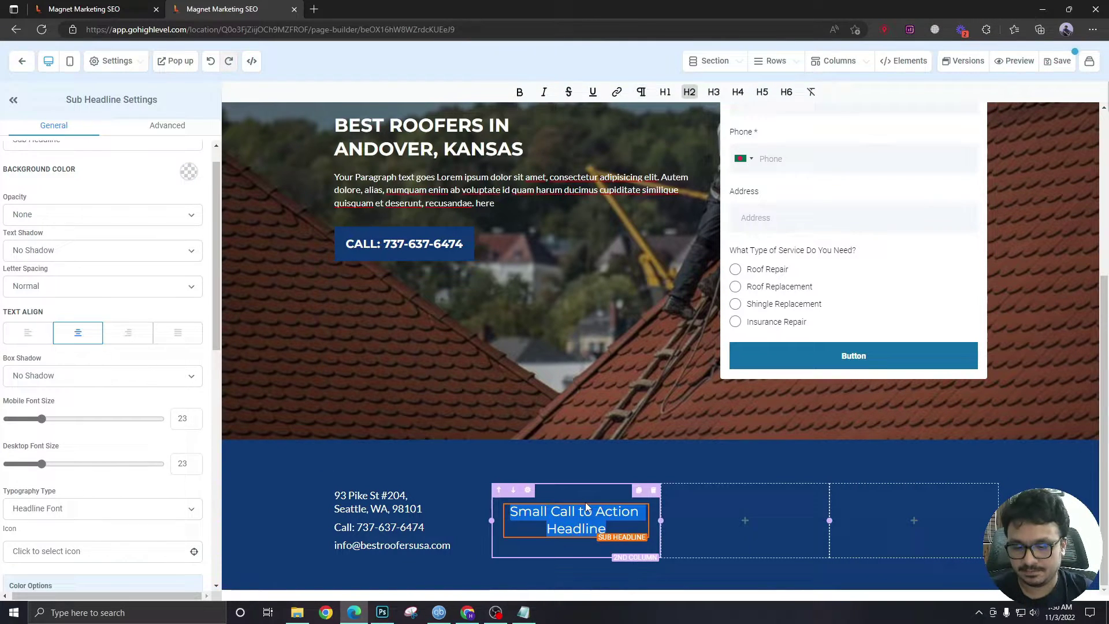
type("IImportant Links")
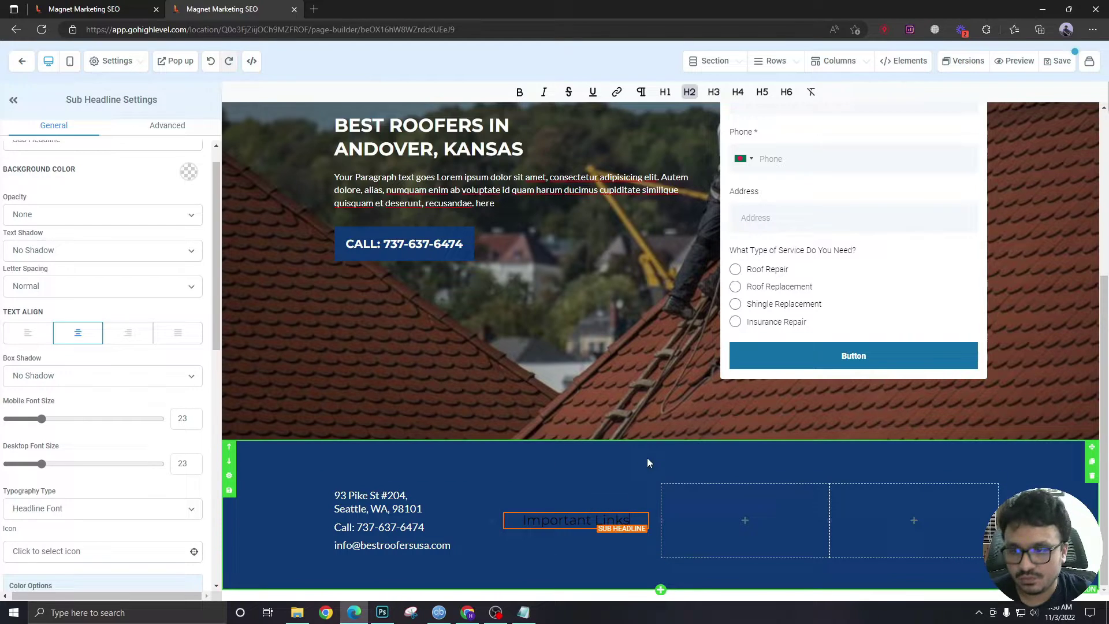
scroll(554, 520, "up", 5)
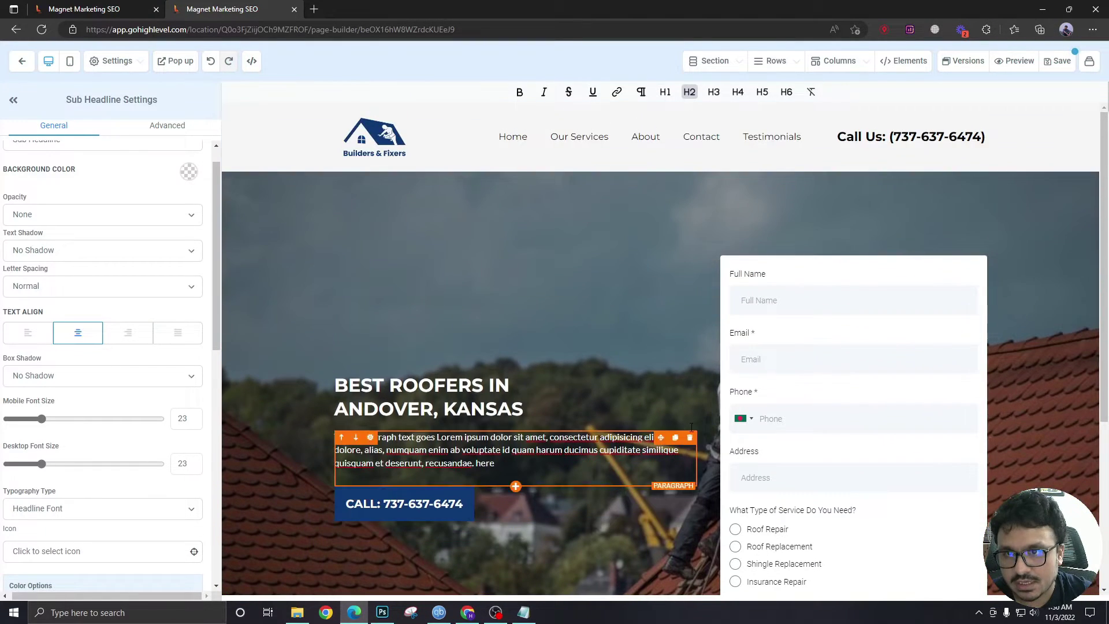
scroll(618, 300, "down", 5)
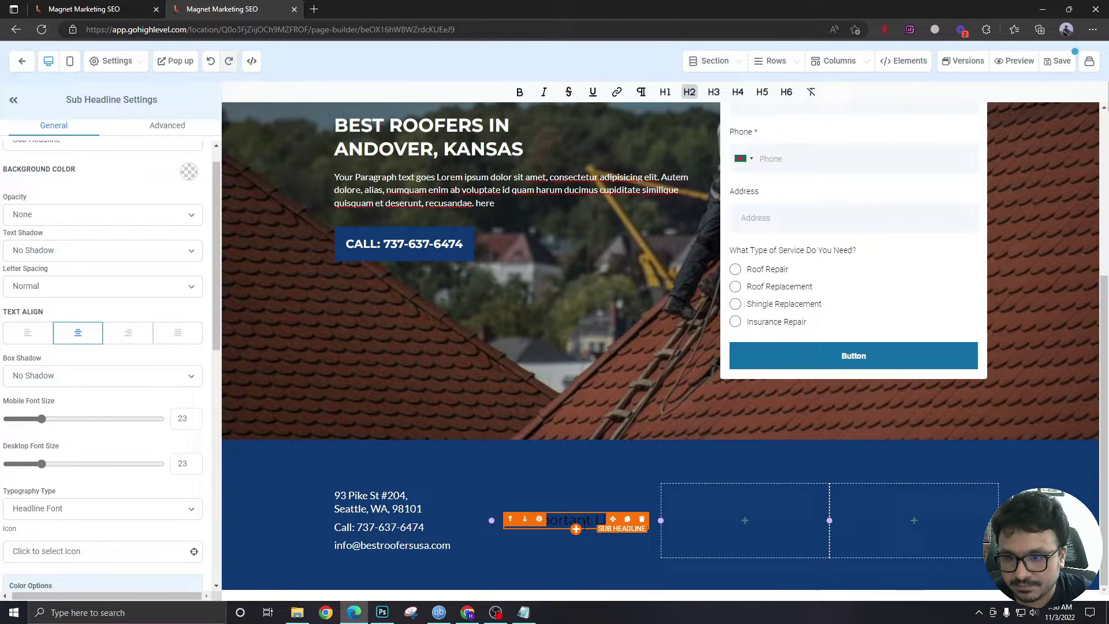
Step: Make the Important Links heading white with desktop font size 20, clearing the mobile size
key("ctrl+a")
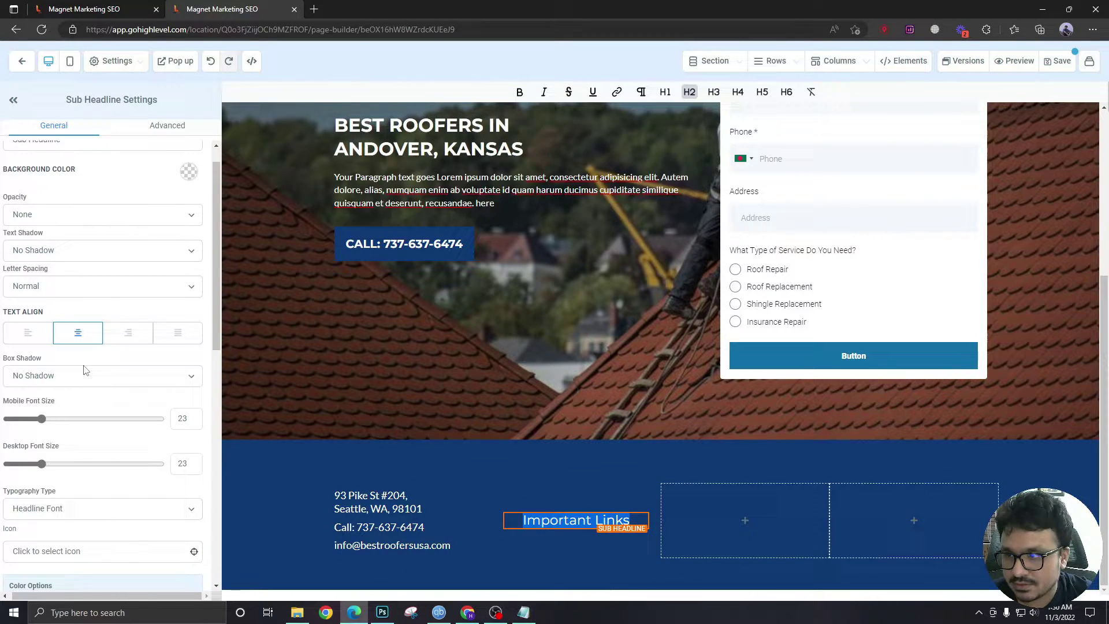
scroll(84, 369, "down", 5)
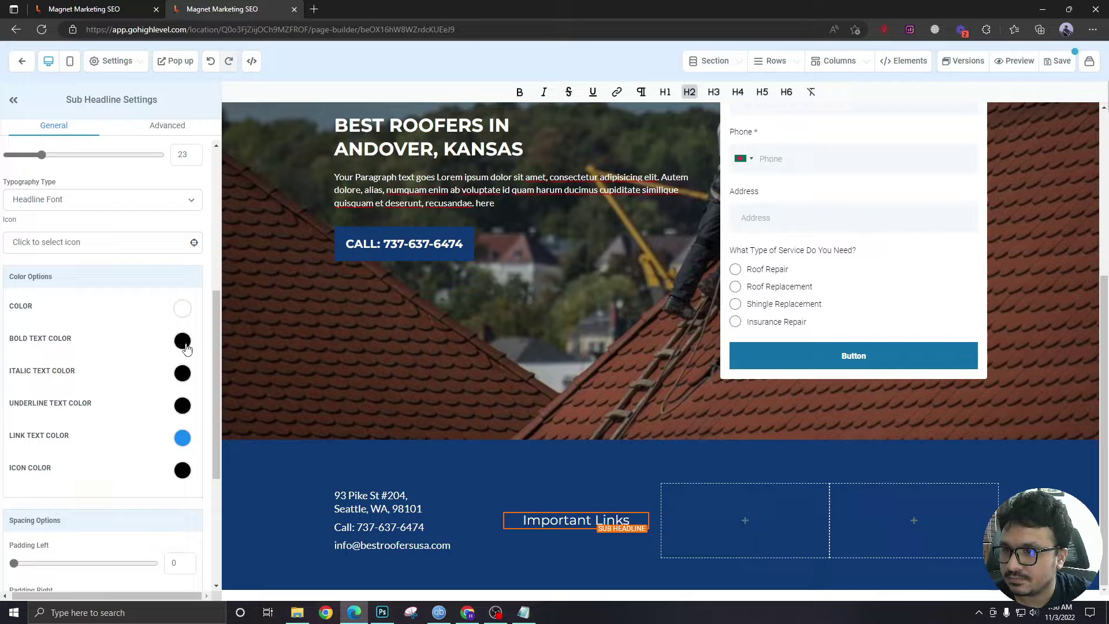
left_click(185, 344)
left_click(60, 366)
left_click(180, 343)
scroll(180, 347, "up", 3)
double_click(183, 357)
type("20")
double_click(181, 312)
key("BackSpace")
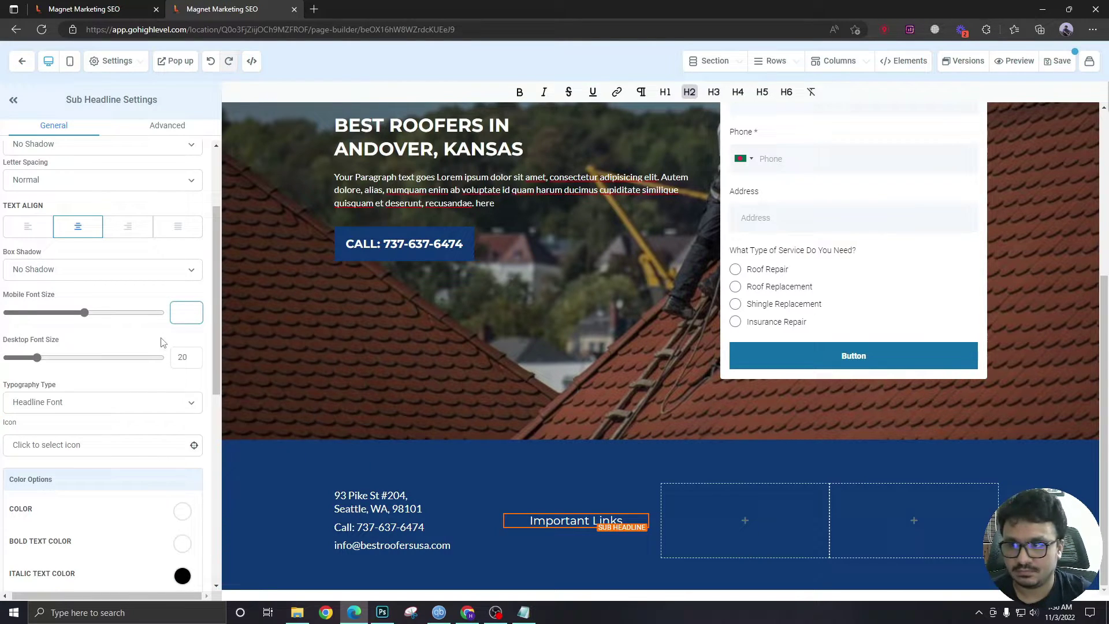
left_click(522, 458)
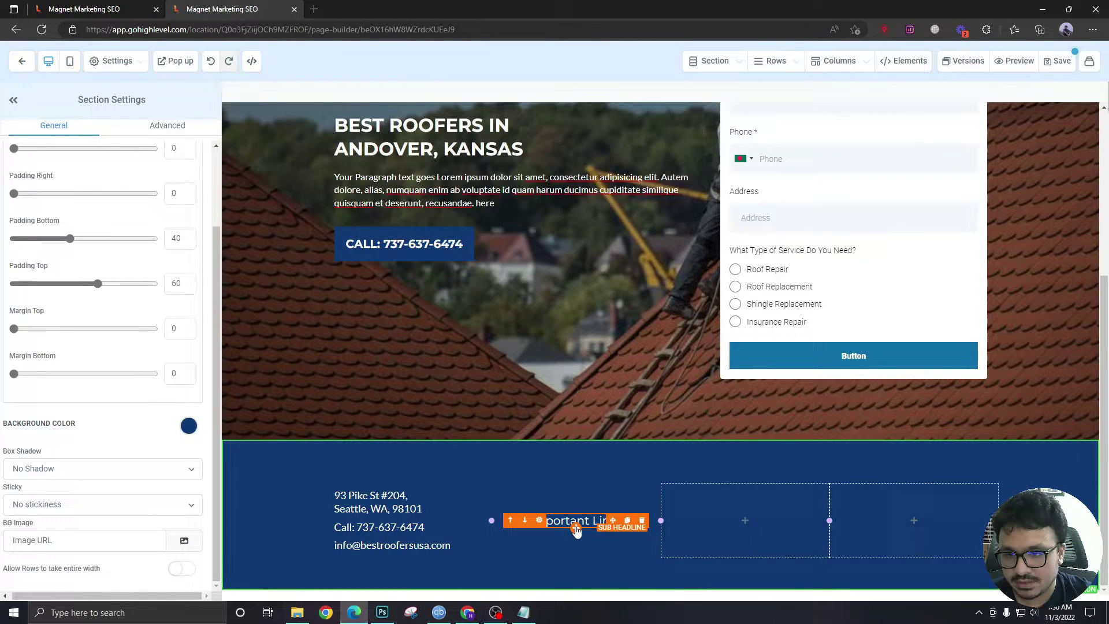
Step: Add a white bullet list under Important Links with font sizes 16 desktop and 15 mobile
left_click(576, 529)
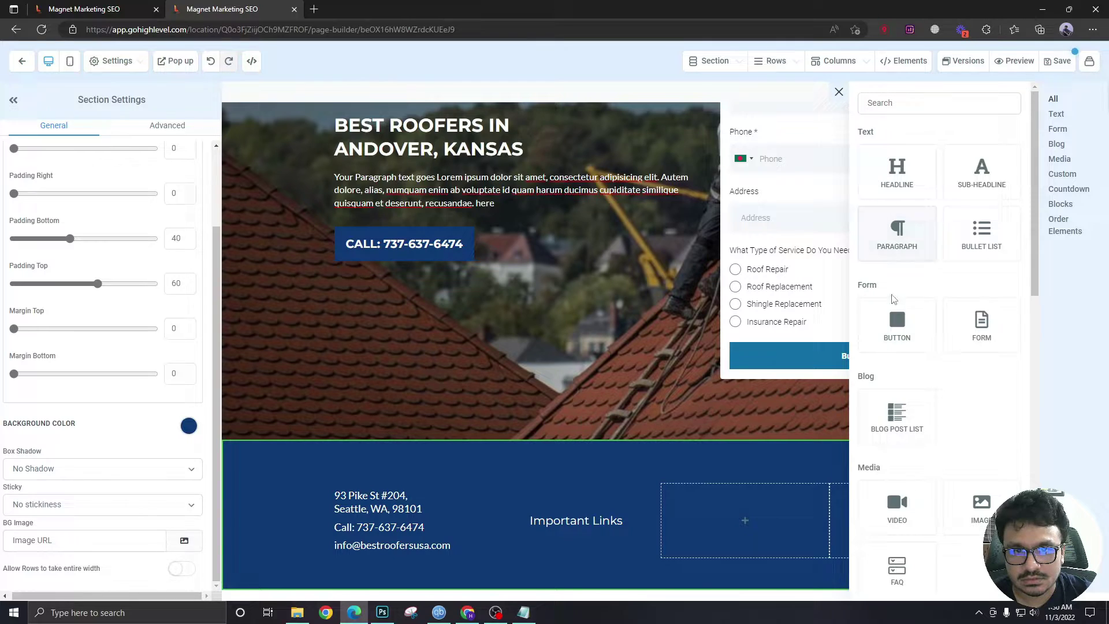
left_click(985, 237)
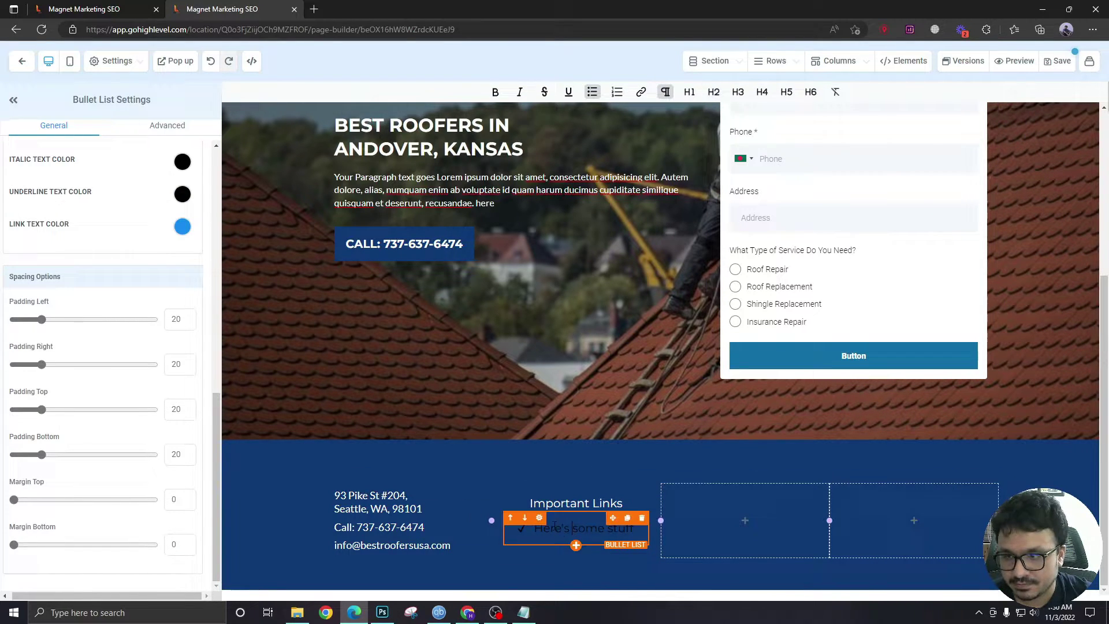
scroll(160, 433, "up", 8)
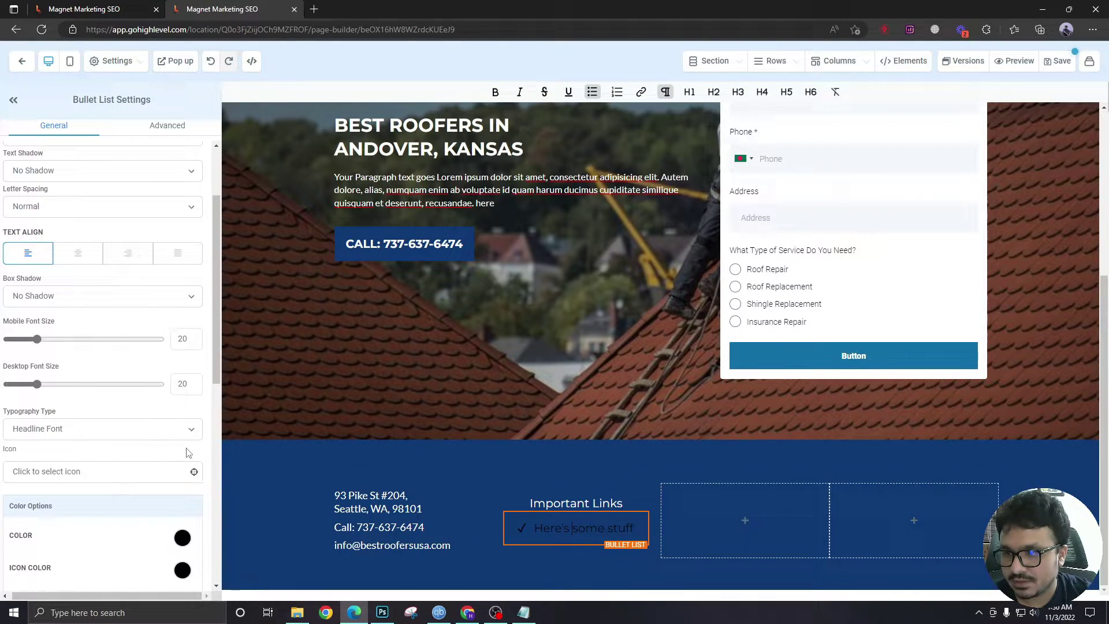
left_click(186, 545)
left_click(66, 568)
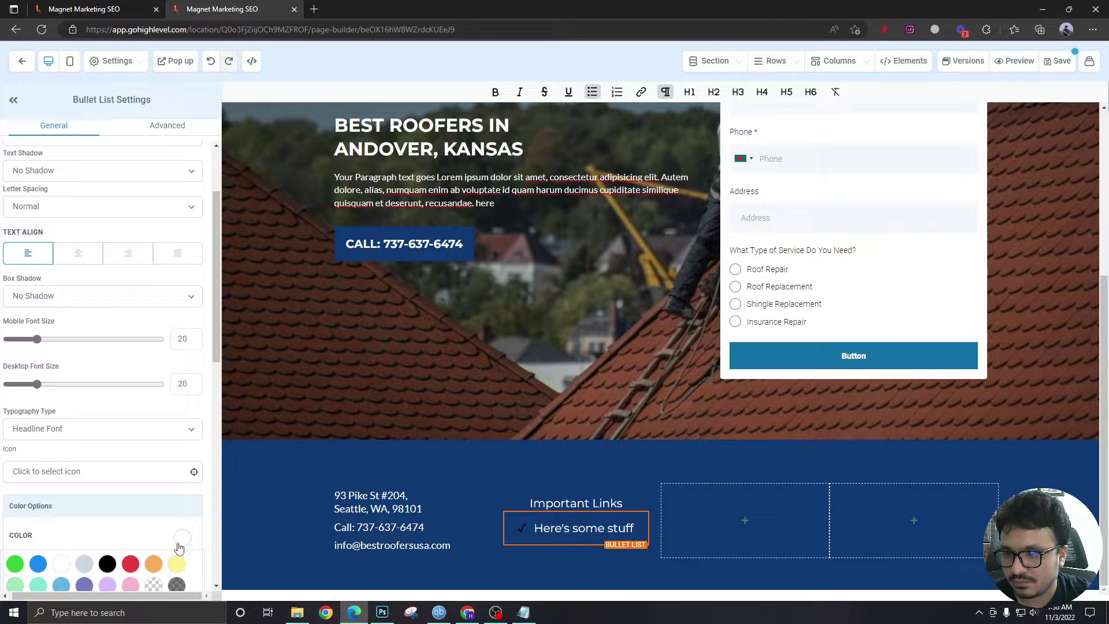
left_click(182, 542)
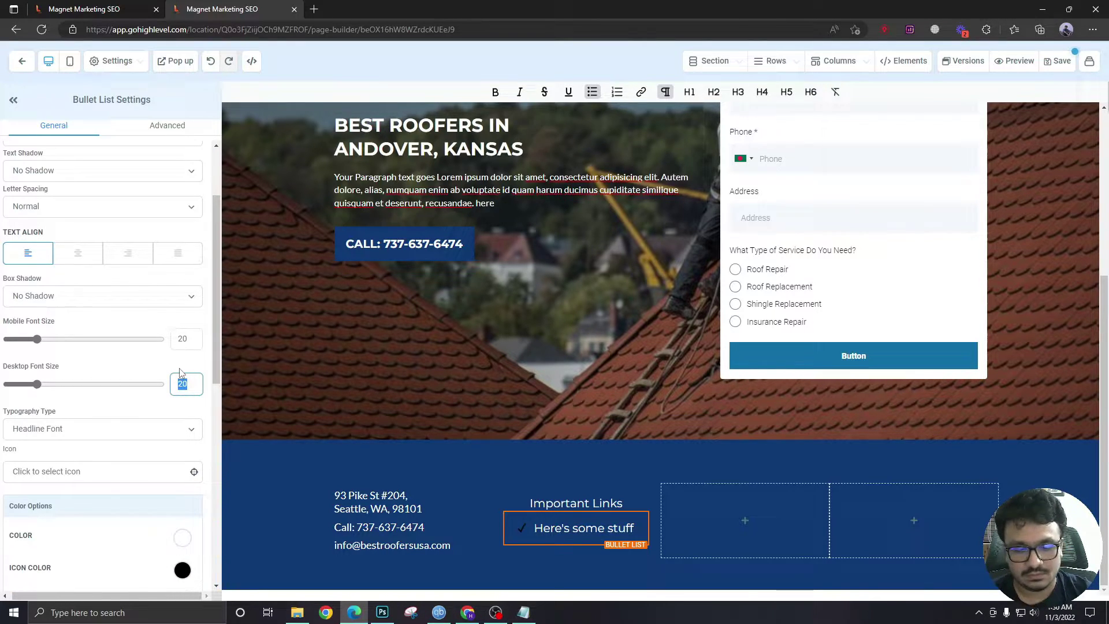
type("16")
left_click(179, 340)
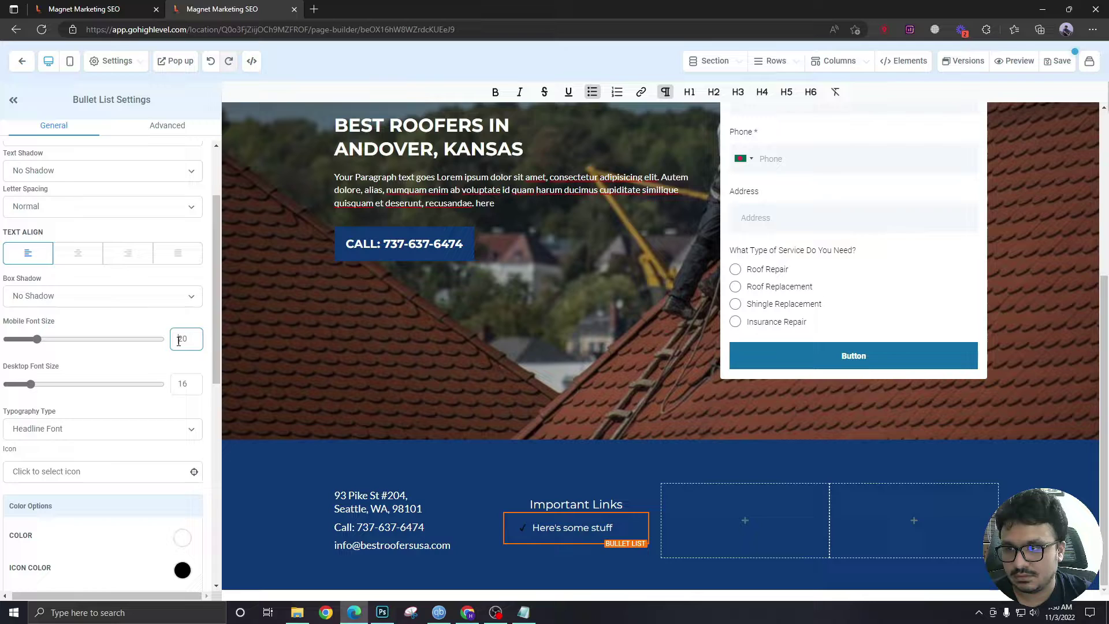
type("15")
left_click(151, 356)
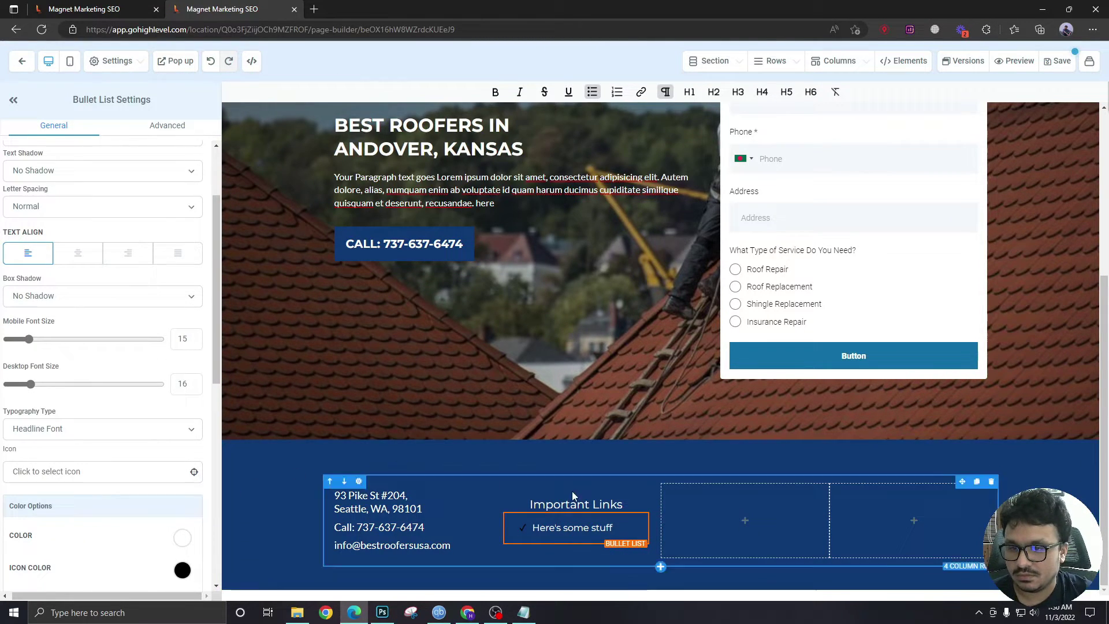
Step: Replace the placeholder bullet with five lines: Home, About Us, Services, Testimonials, Contact
key("BackSpace")
key("BackSpace")
key("ctrl+a")
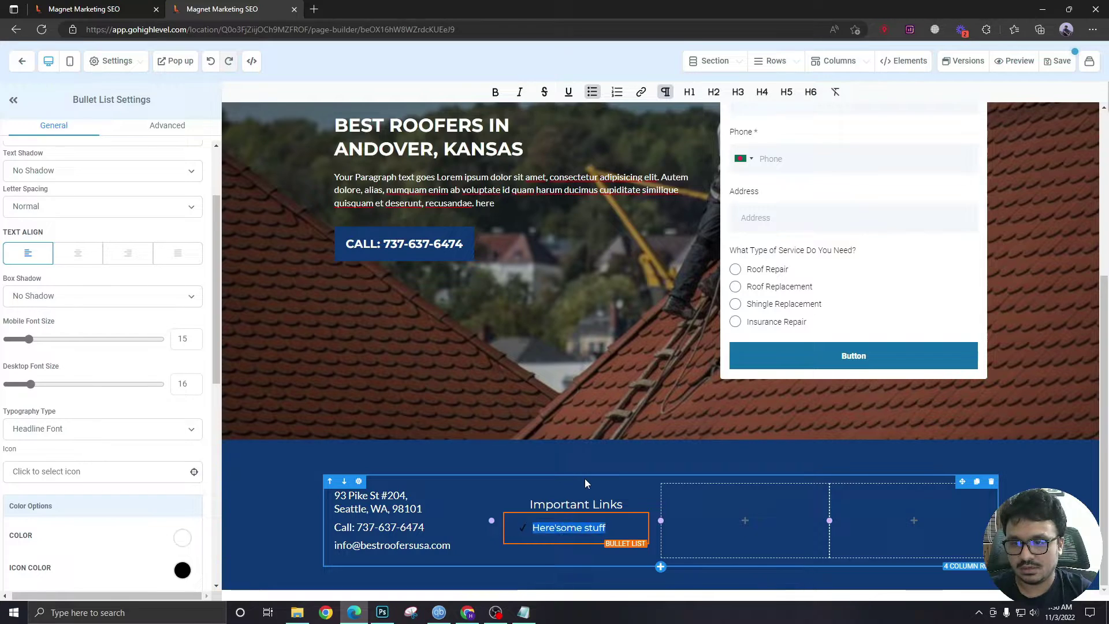
key("BackSpace")
type("Home")
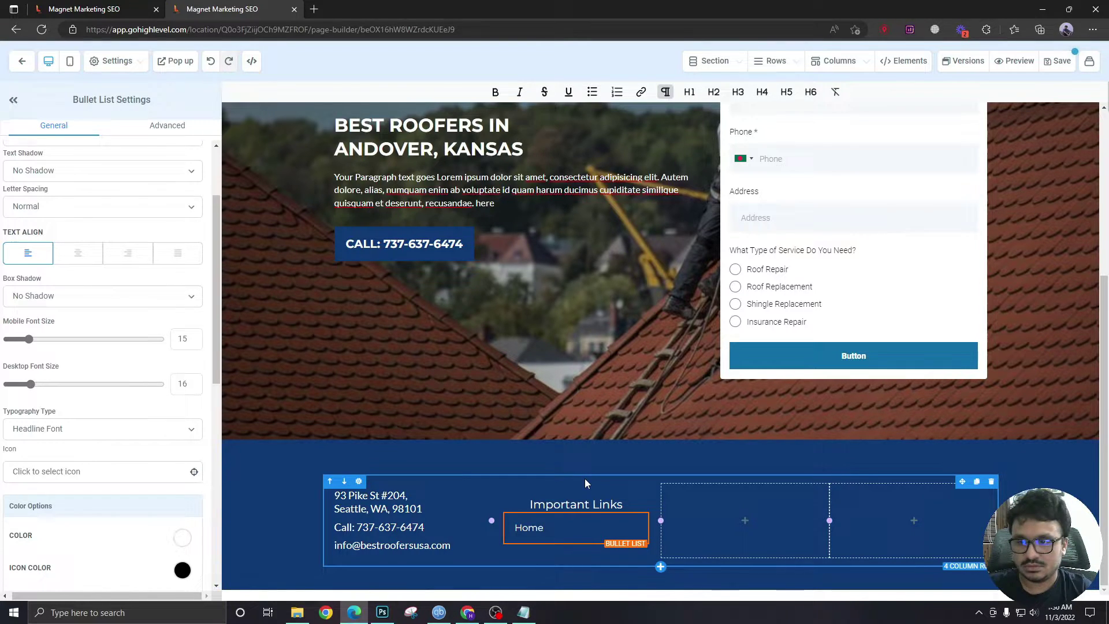
key("Return")
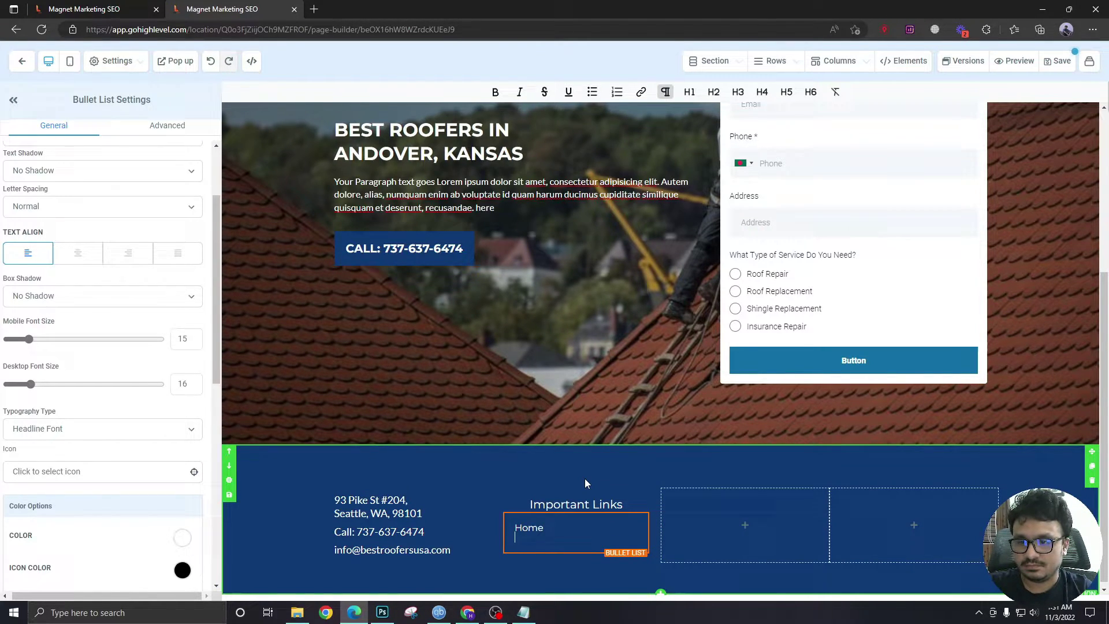
type("About Us")
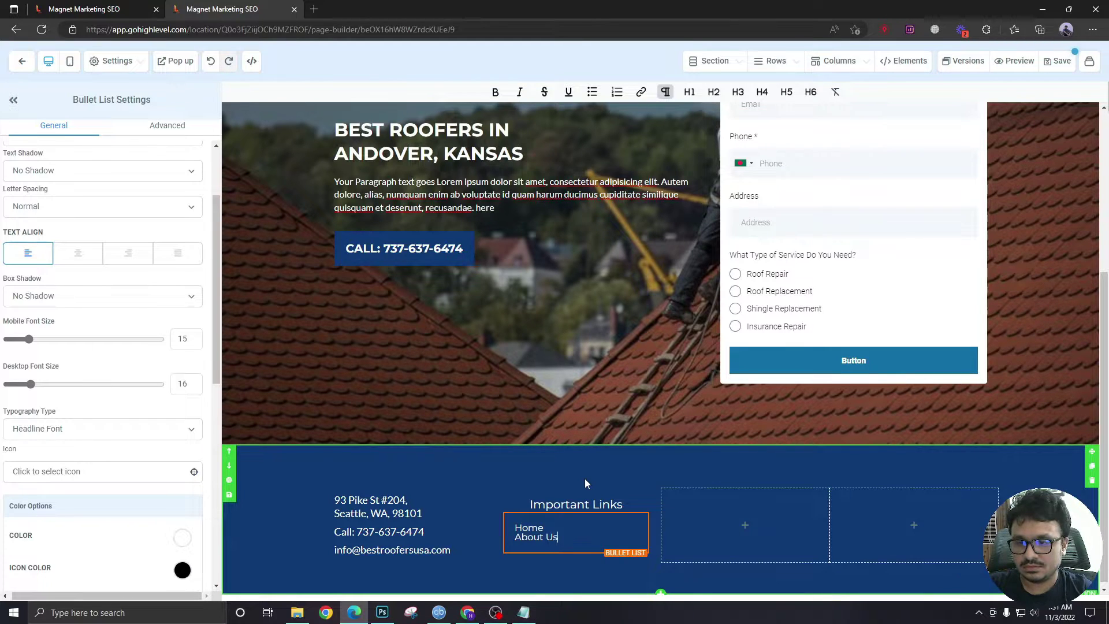
key("Return")
type("Services")
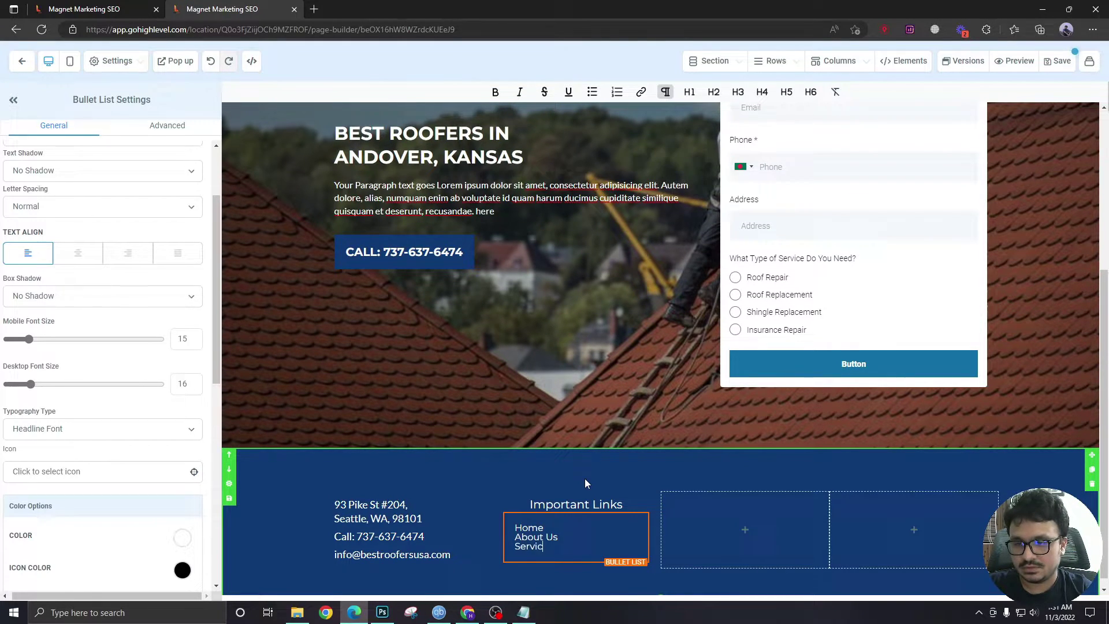
key("Return")
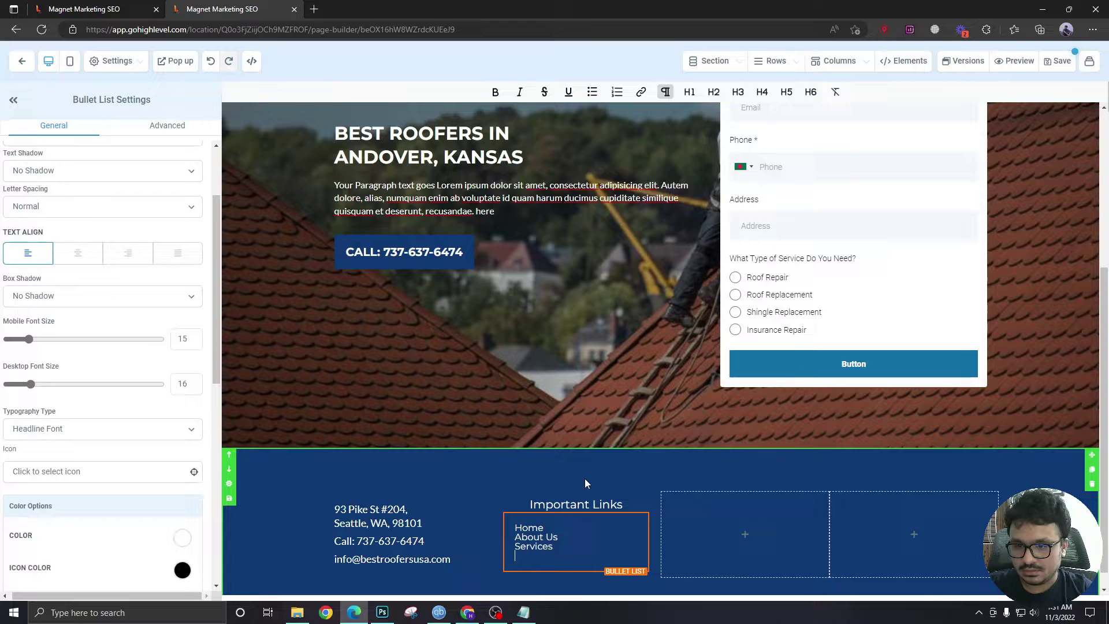
type("Testimonias")
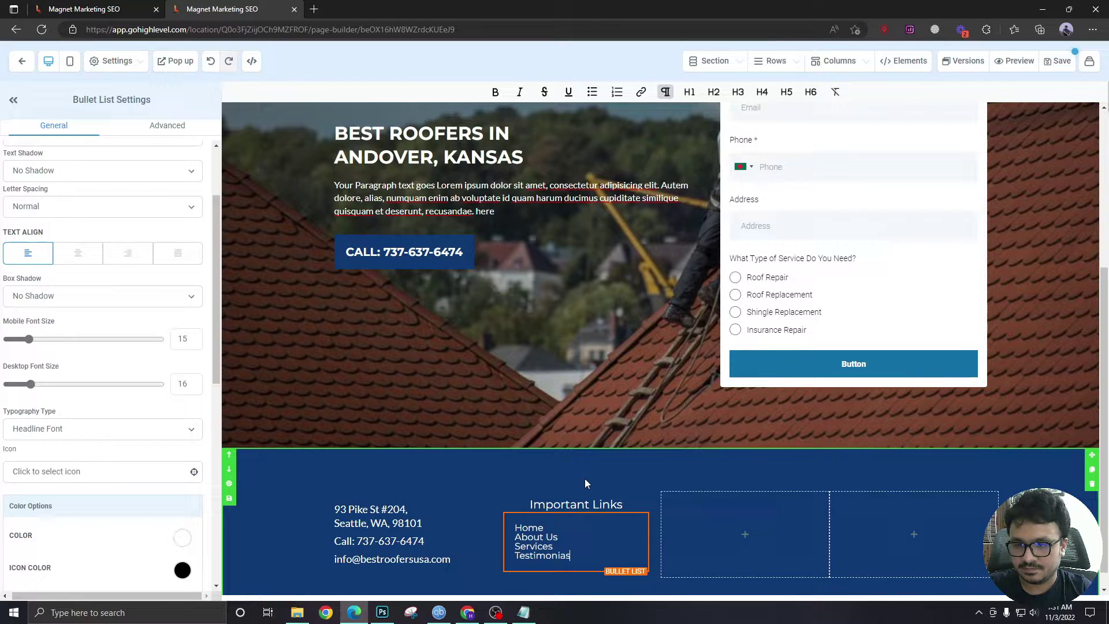
key("BackSpace")
type("ls")
key("Return")
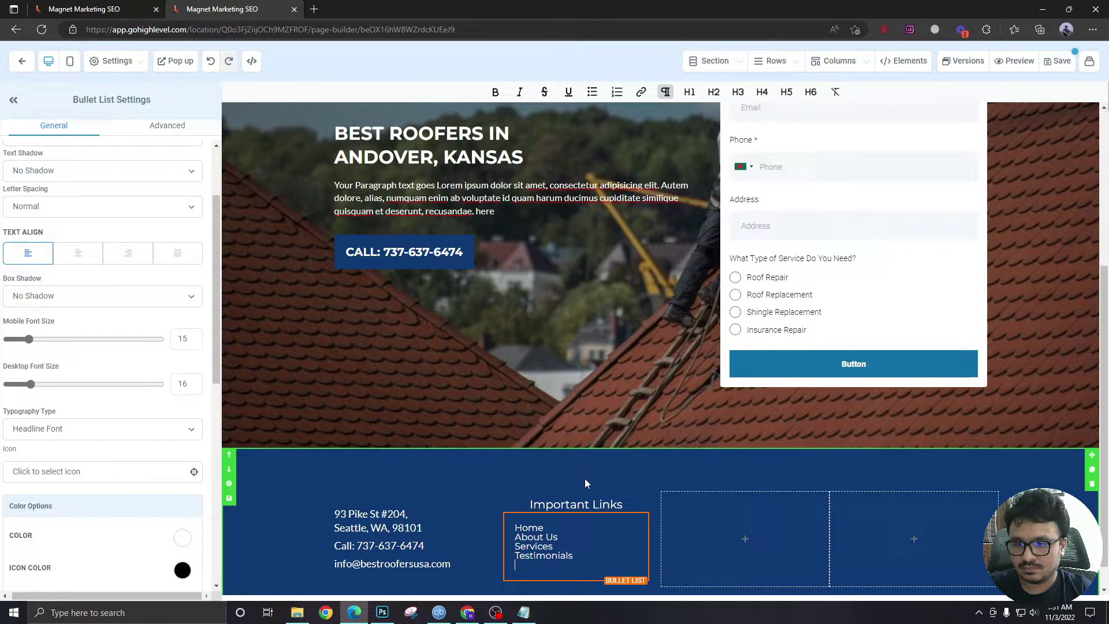
type("Contact")
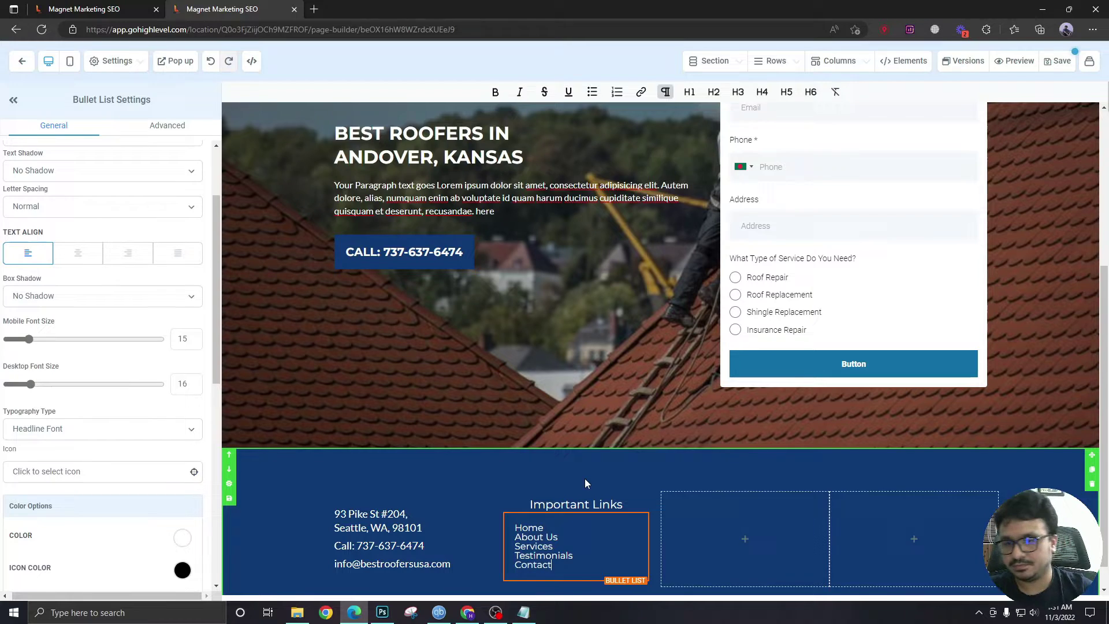
Step: Set the bullet list's line height to 1.4 and left-align the Important Links heading
left_click(166, 125)
left_click(191, 268)
type("1.4")
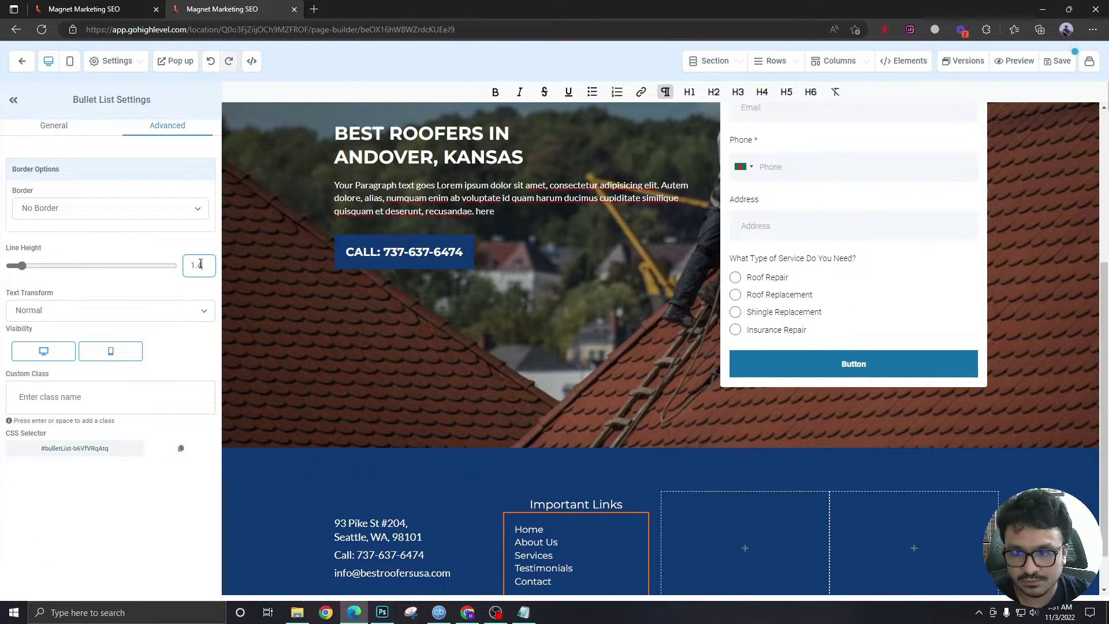
scroll(624, 412, "down", 1)
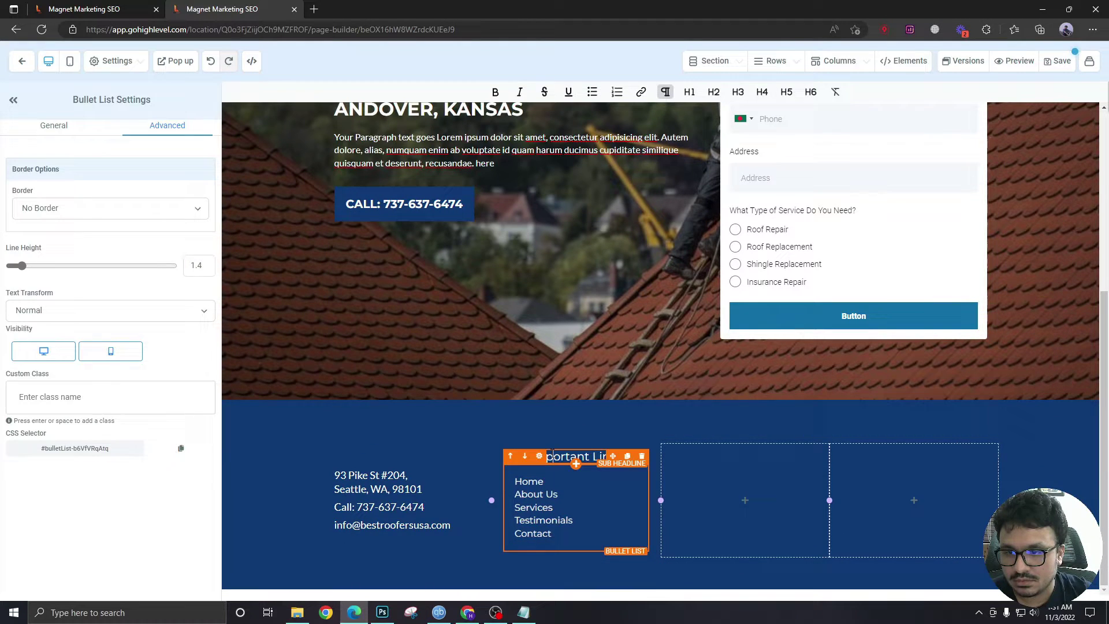
left_click(551, 457)
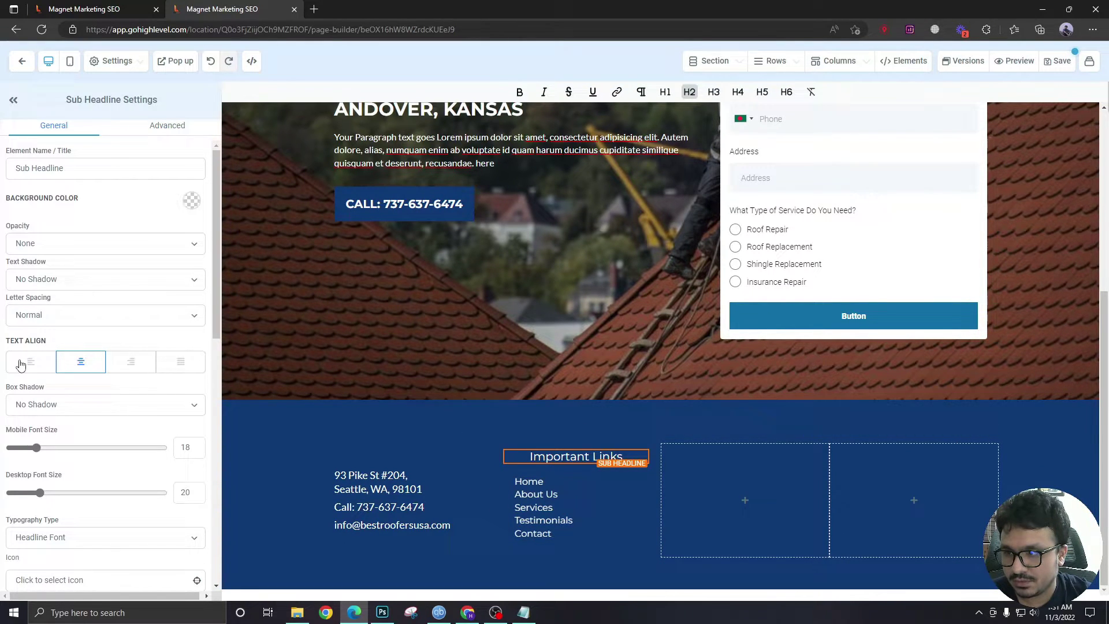
left_click(21, 364)
Step: Drag the link list's left padding down to 0 so it sits flush under the heading
left_click(518, 495)
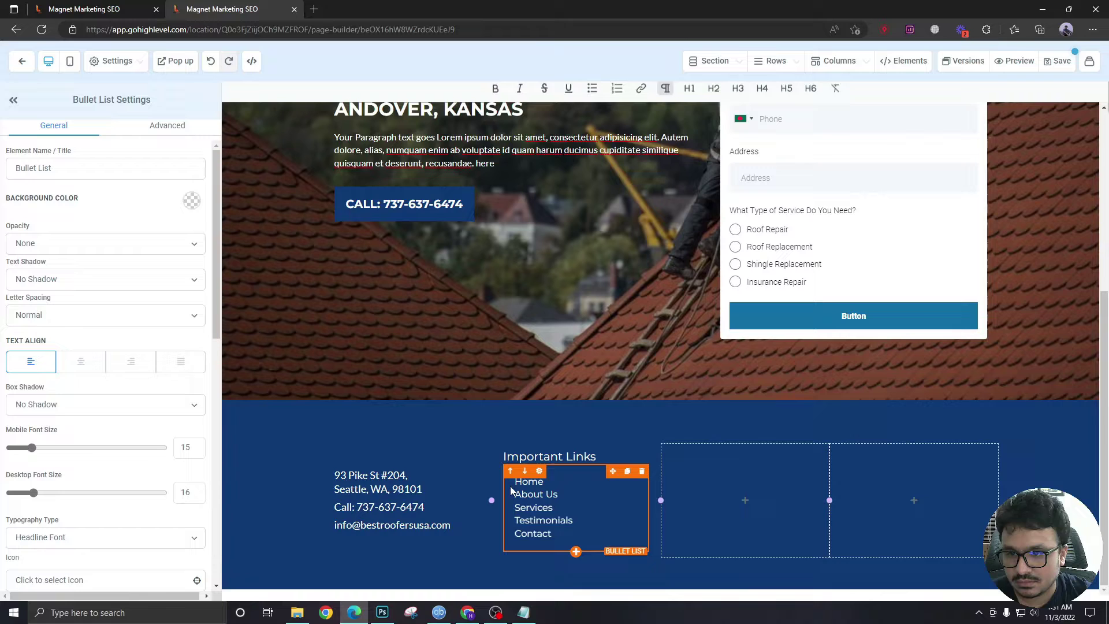
scroll(26, 451, "down", 4)
scroll(26, 451, "down", 2)
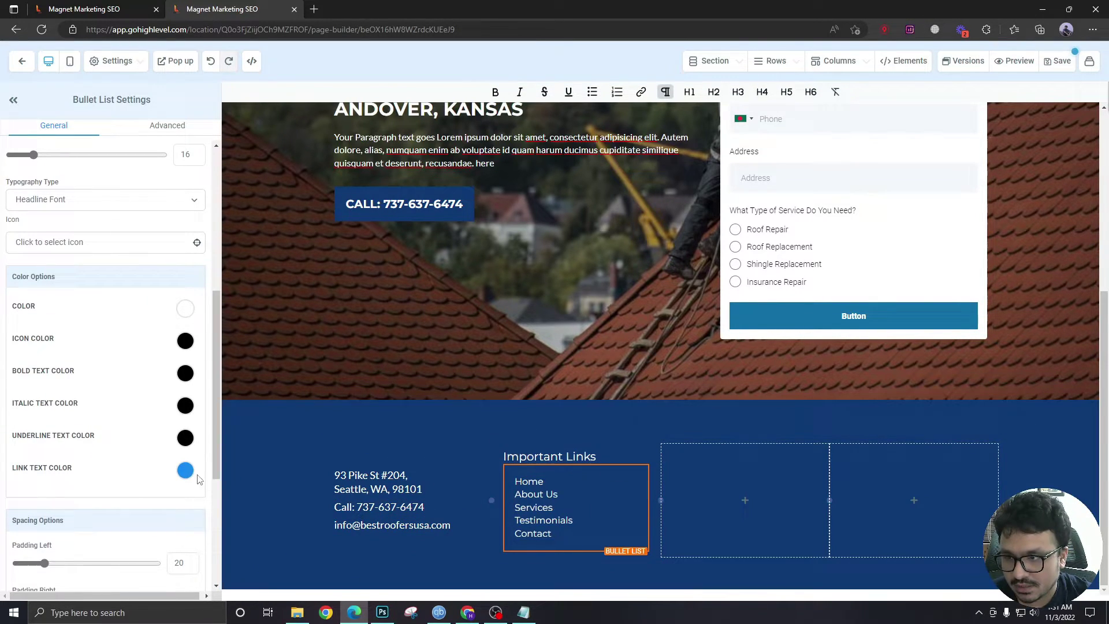
scroll(86, 483, "down", 4)
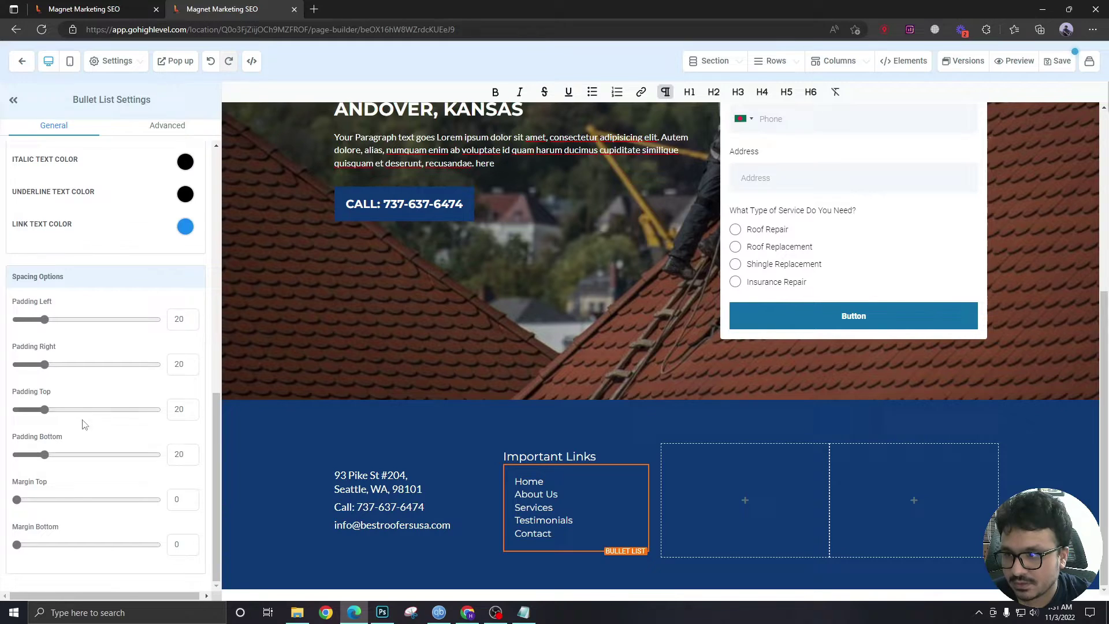
left_click_drag(46, 321, 16, 321)
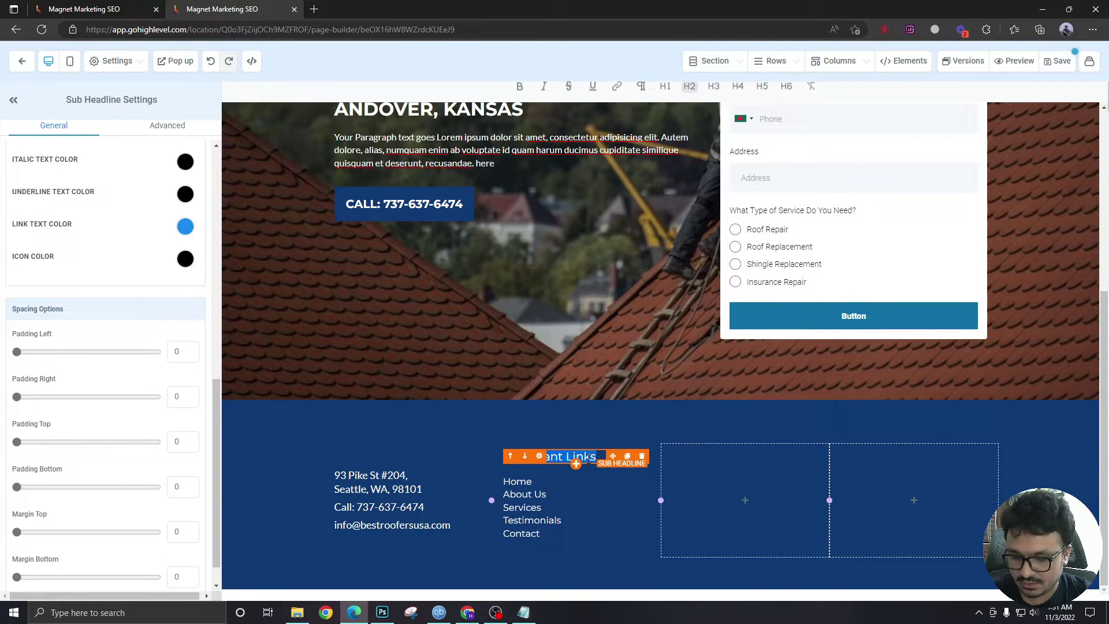
left_click(600, 439)
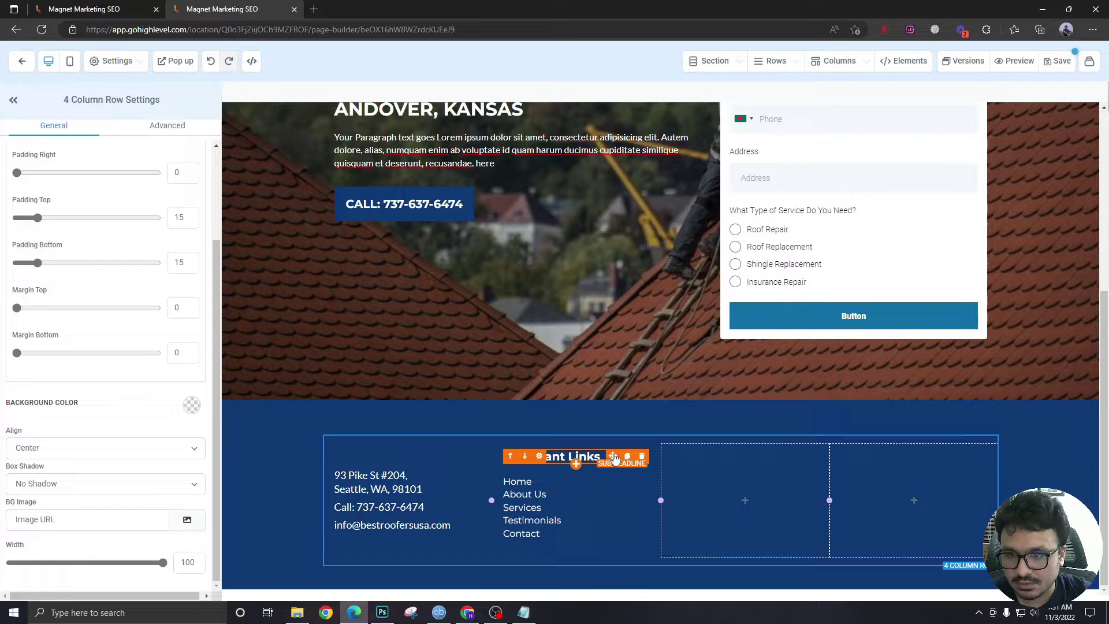
Step: Copy the heading to column 3 as Important Links, retitle column 2 Navigation, and clone the link list beneath
left_click(628, 456)
left_click(607, 456)
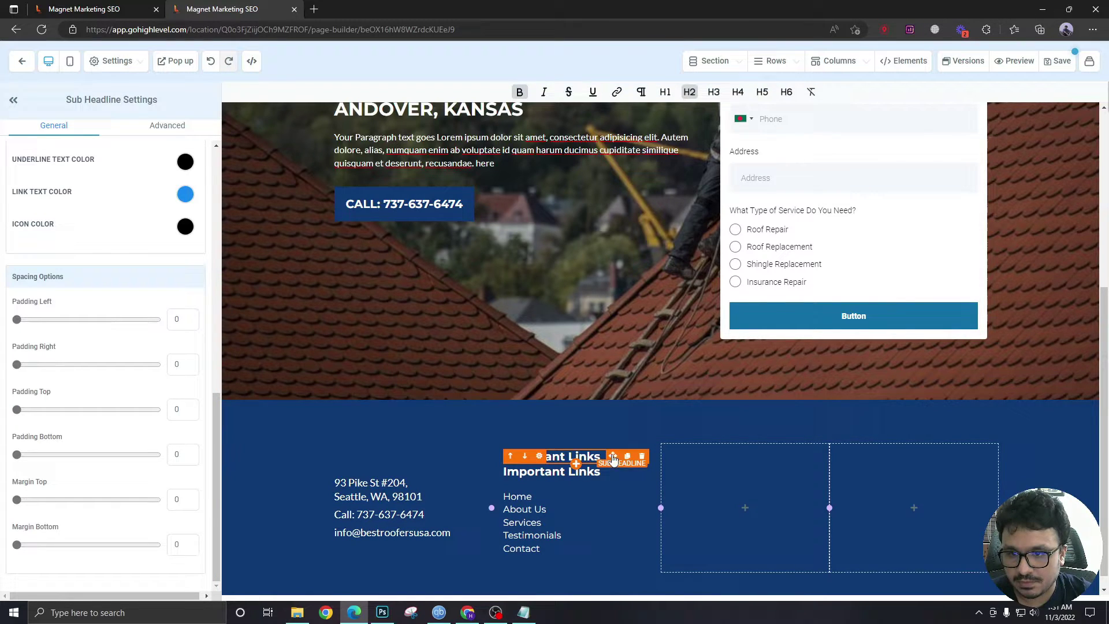
left_click_drag(613, 459, 757, 468)
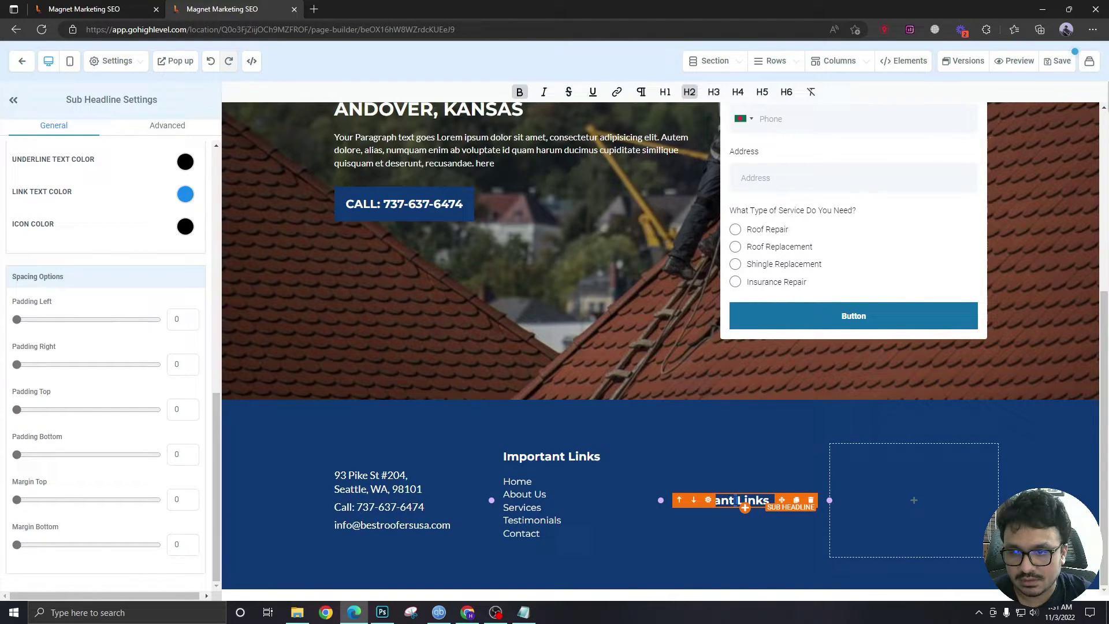
key("ctrl+a")
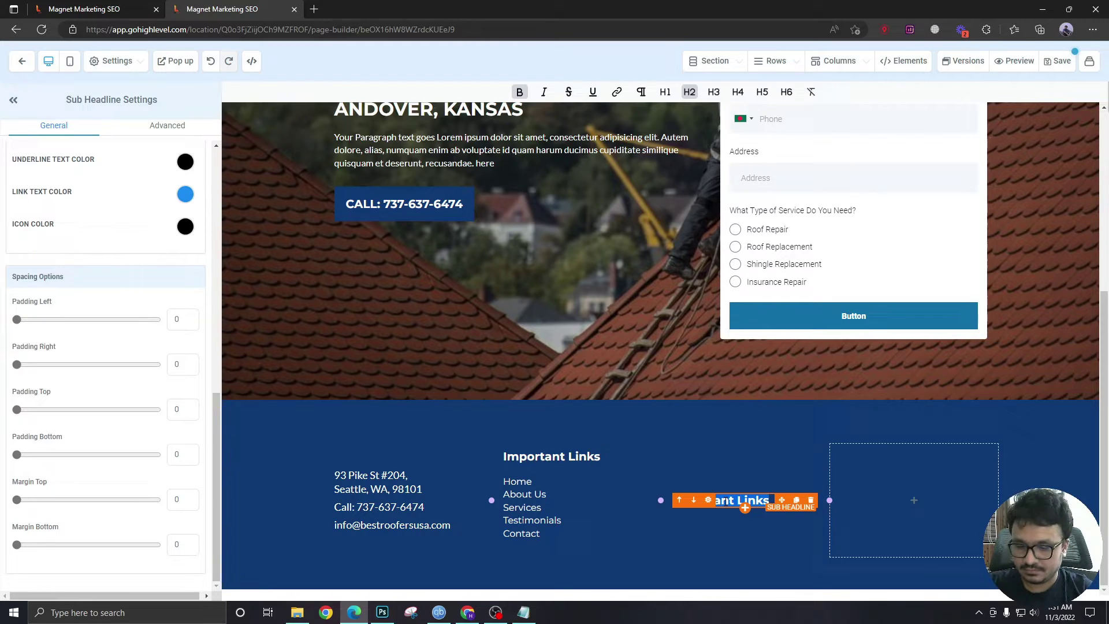
key("BackSpace")
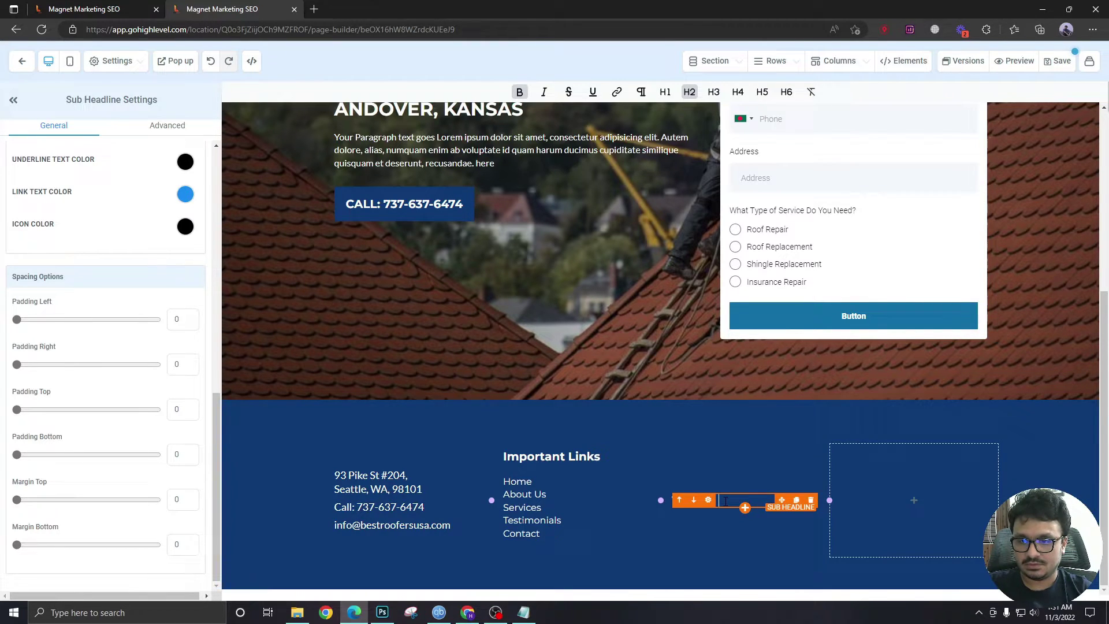
type("Tersms")
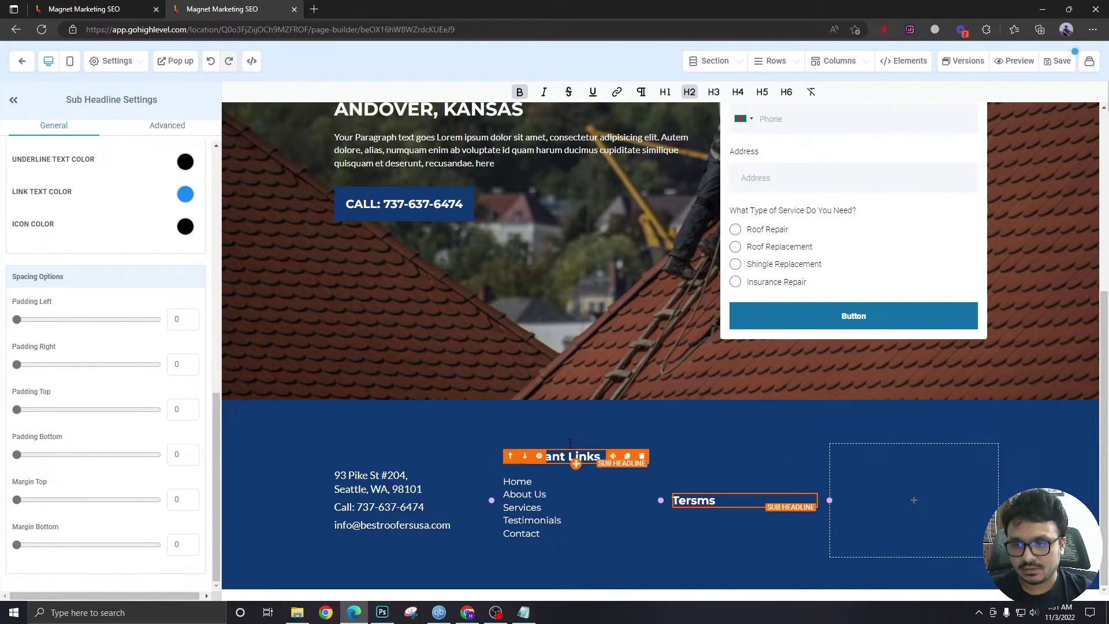
triple_click(572, 457)
key("BackSpace")
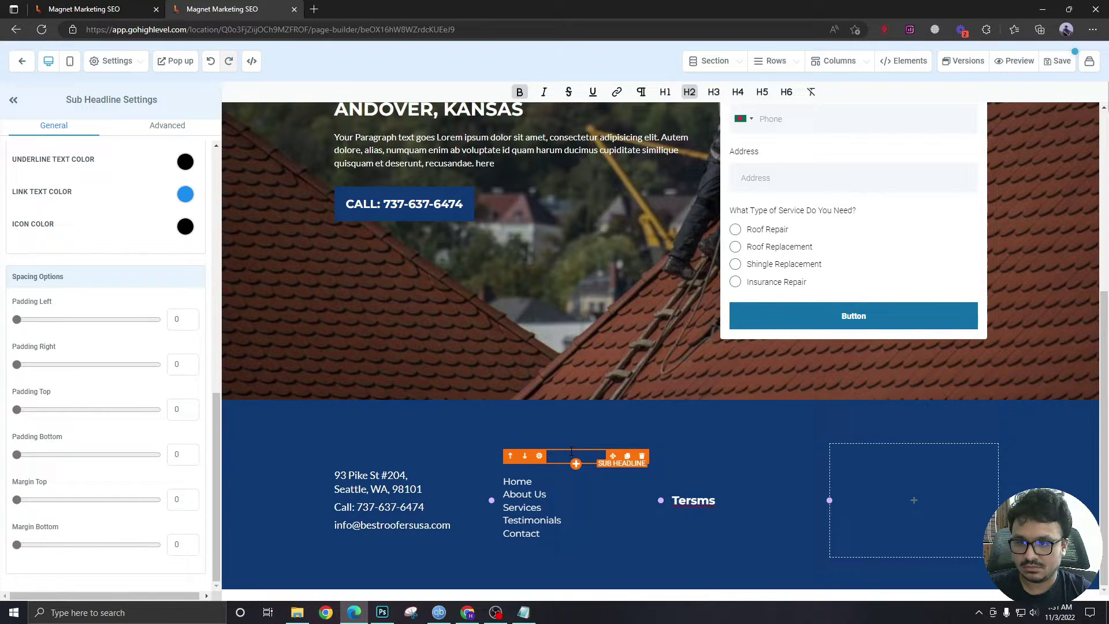
left_click(718, 505)
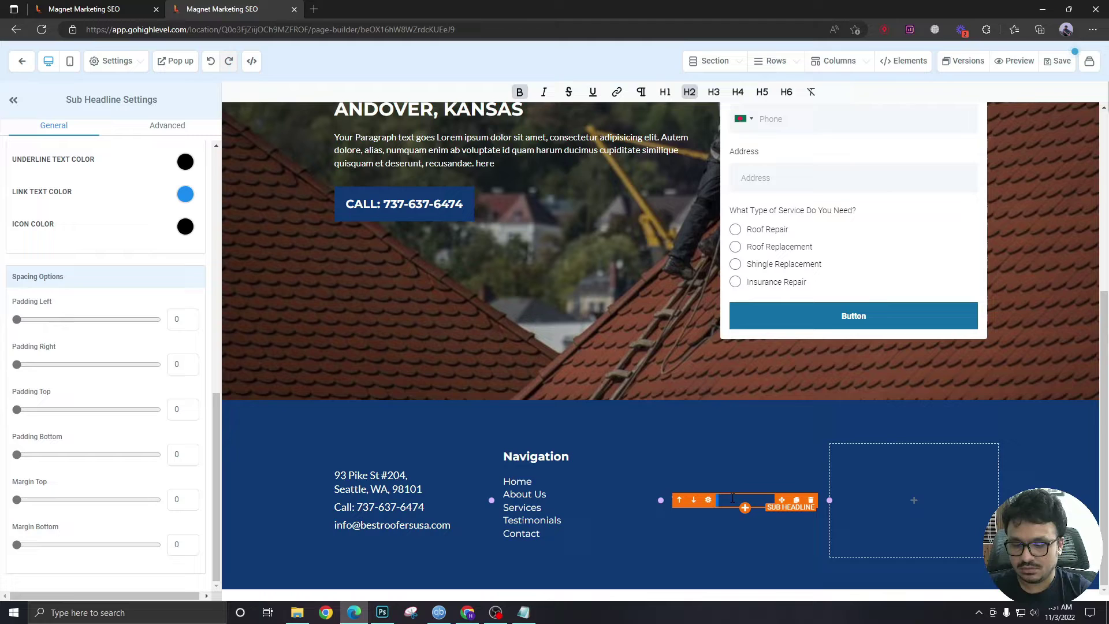
type("ant Links")
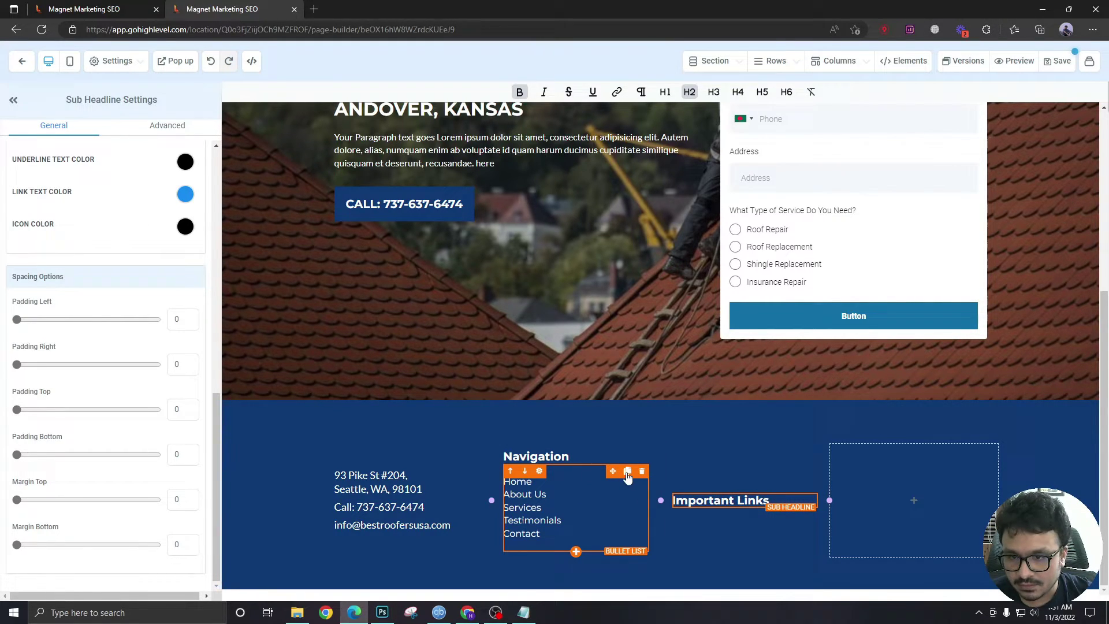
left_click(627, 472)
mouse_move(613, 472)
left_mouse_down()
mouse_move(645, 478)
mouse_move(743, 536)
left_mouse_up()
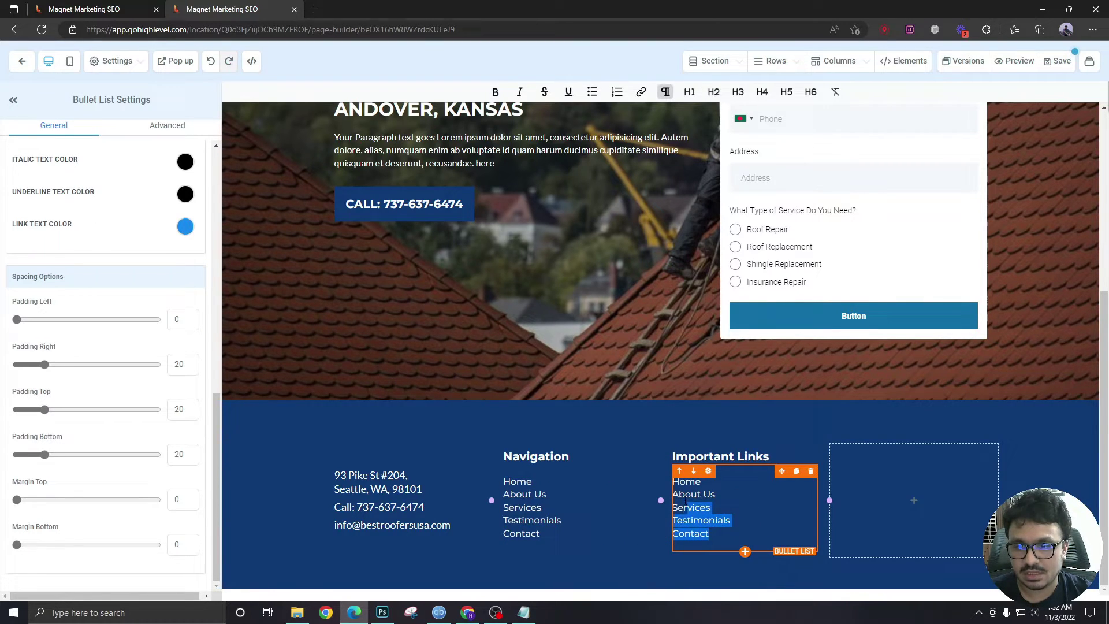
Step: Replace the copied links with Terms & Conditions, Privacy Policy and Cookie Policy, one per line
left_click_drag(684, 500, 670, 487)
type("Ter")
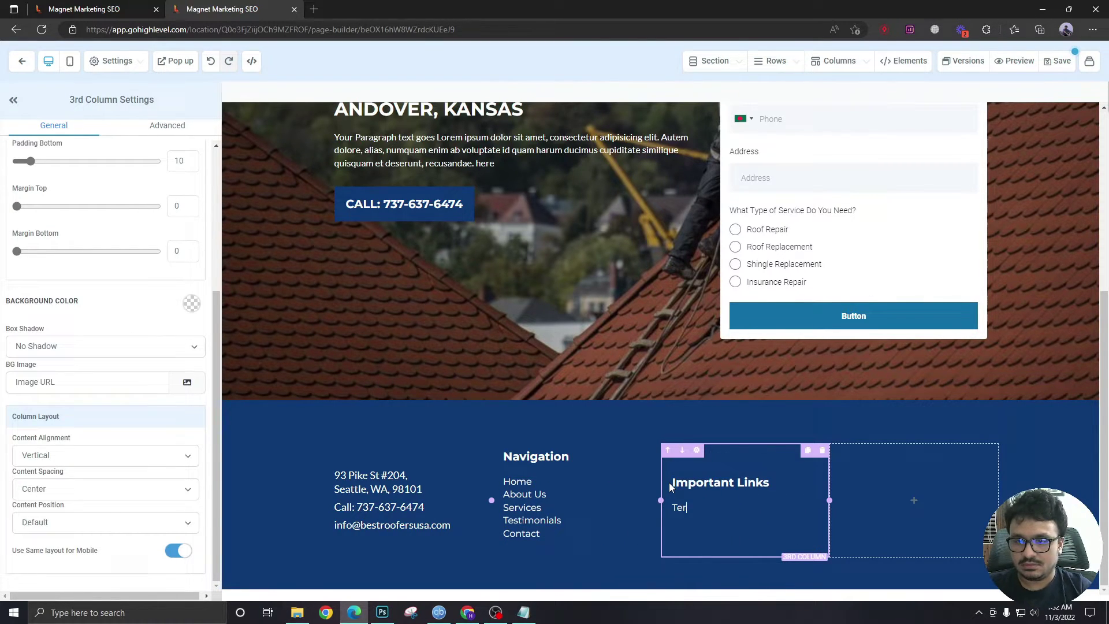
type("ms & Conditions")
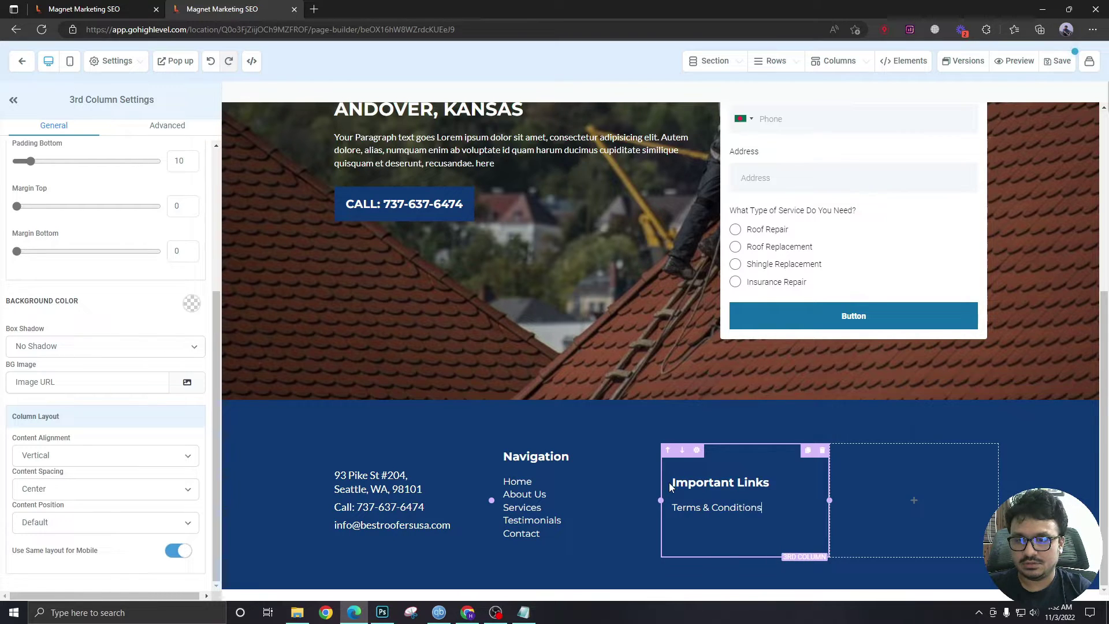
key("Return")
type("Privac")
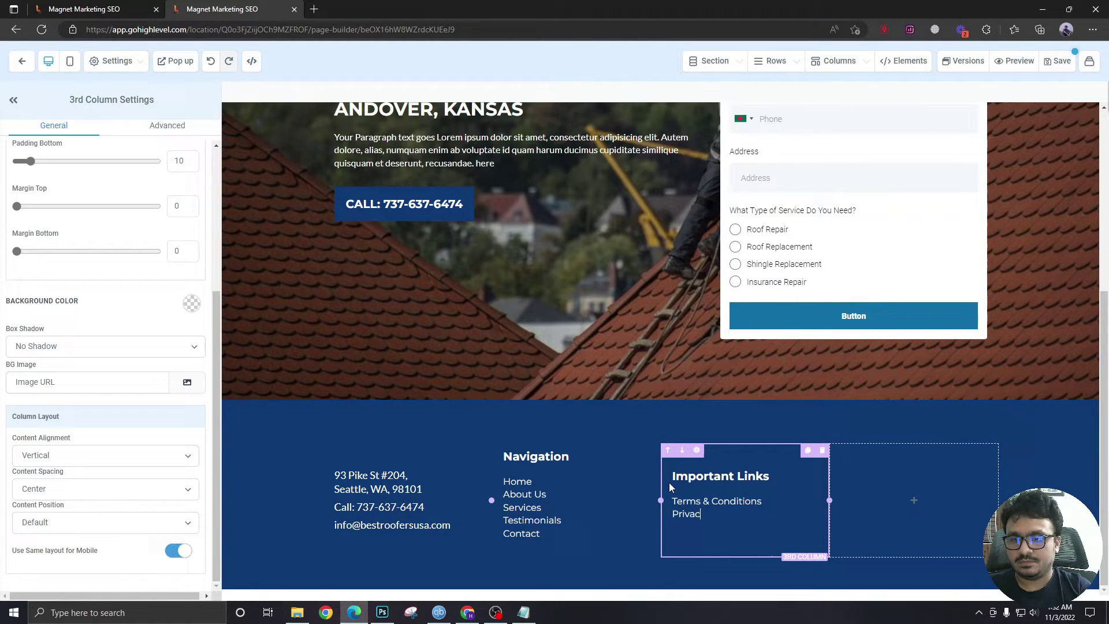
type("y Policy")
key("Return")
type("Cook")
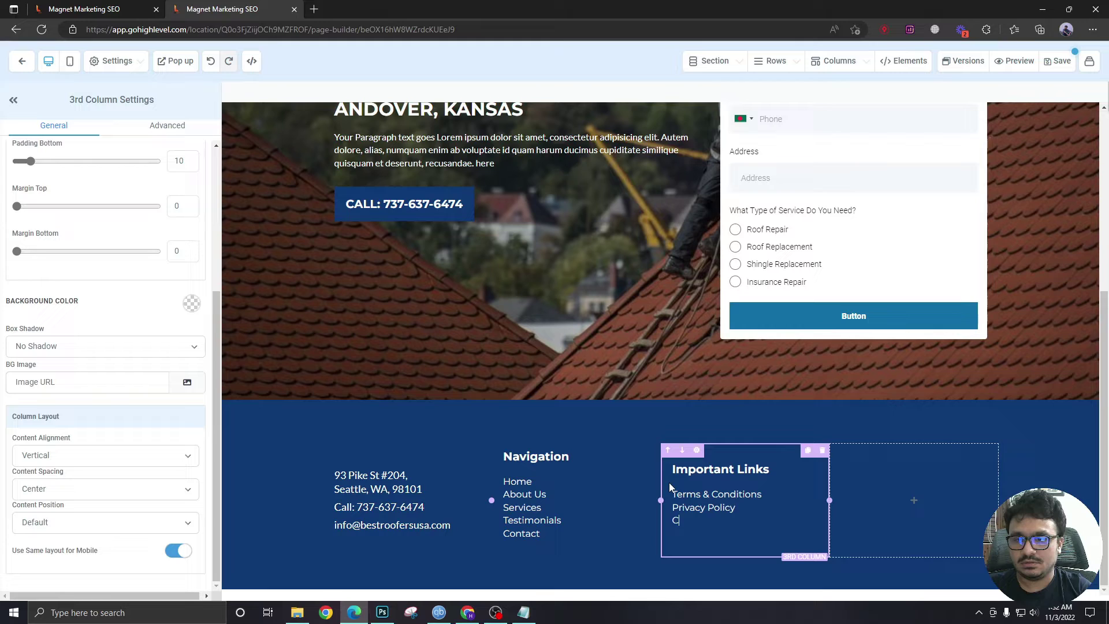
key("BackSpace")
key("BackSpace")
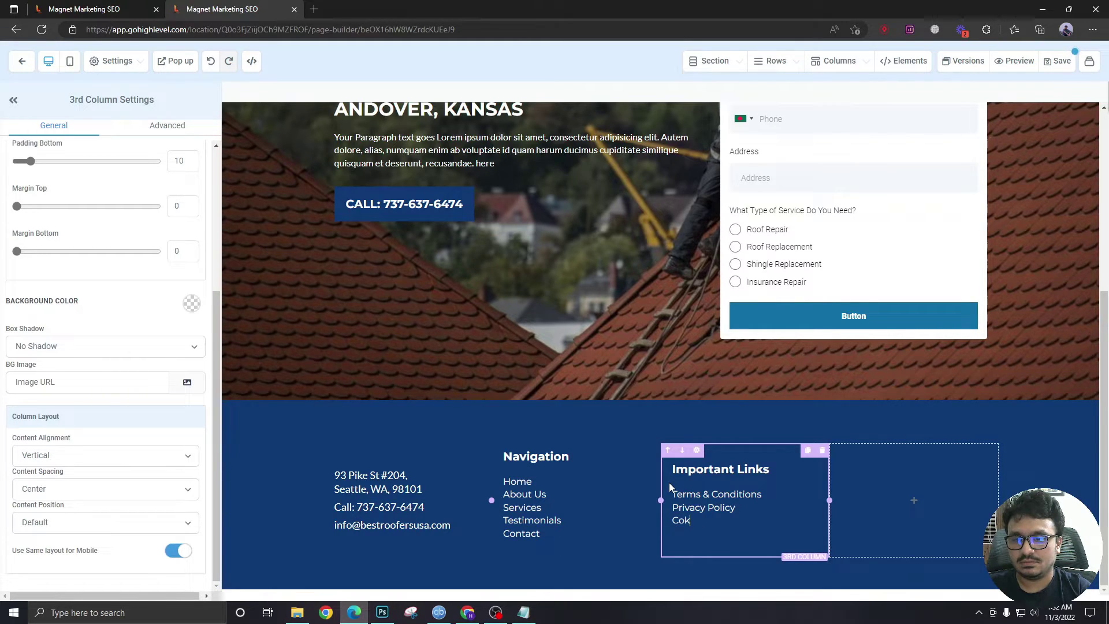
type("okie ")
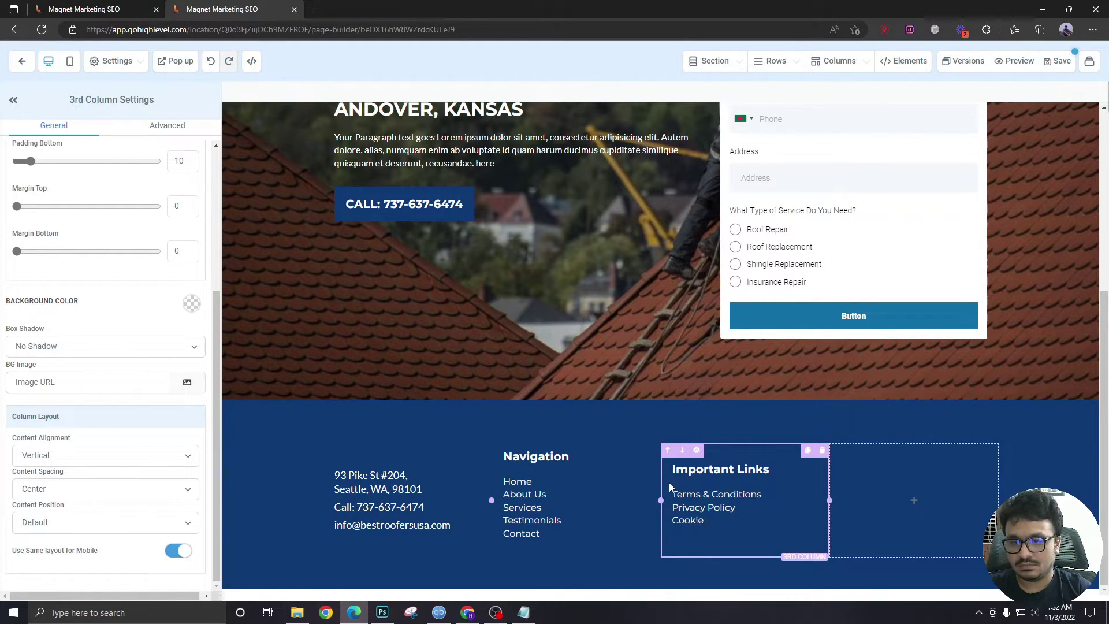
type("Policy")
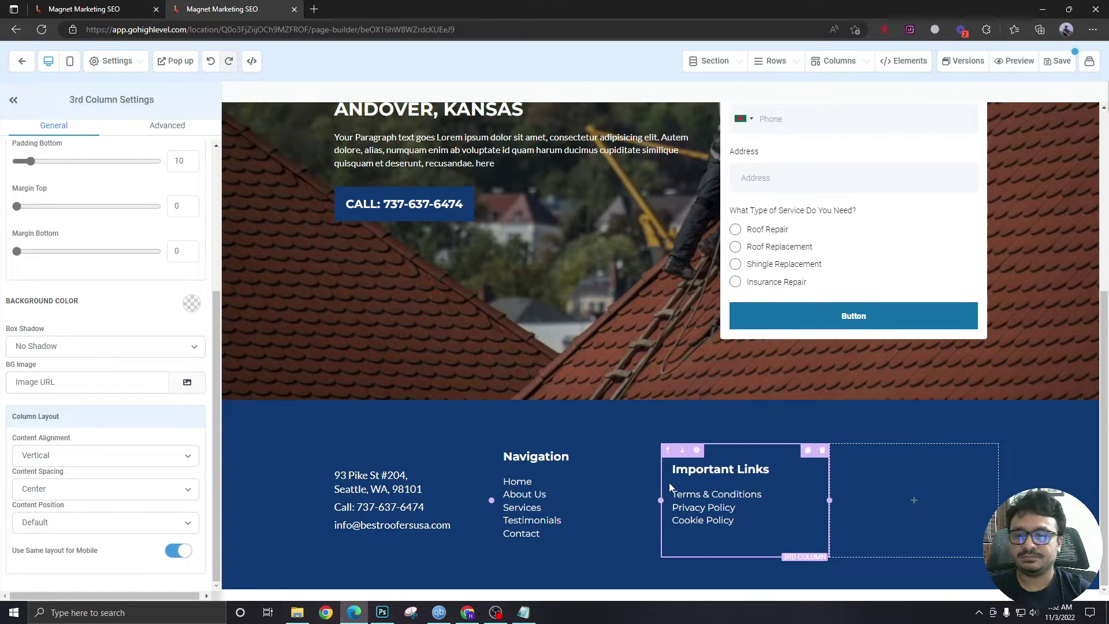
Step: Duplicate the Important Links heading into the fourth column and retitle it 'Follow Us'
left_click(913, 500)
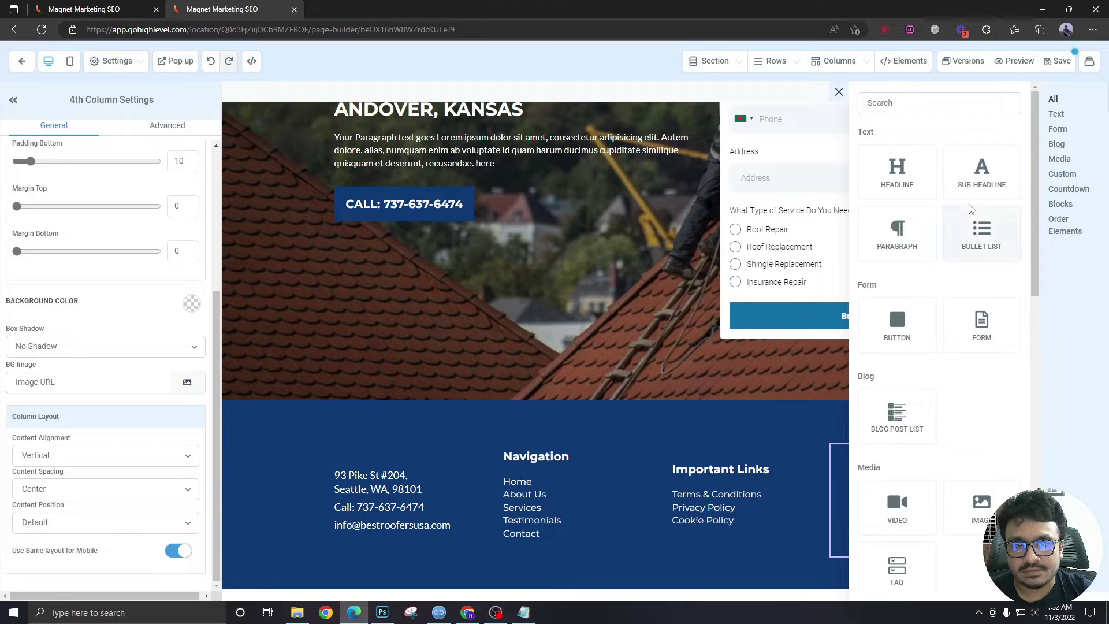
left_click(783, 446)
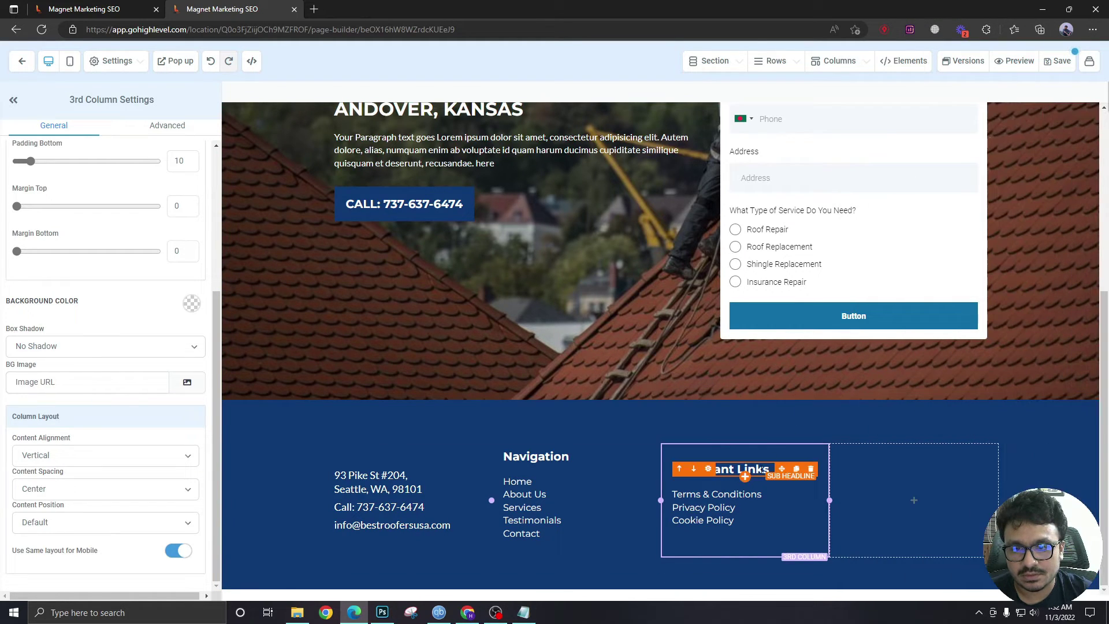
left_click(796, 469)
left_click_drag(782, 469, 898, 498)
triple_click(898, 497)
type("F")
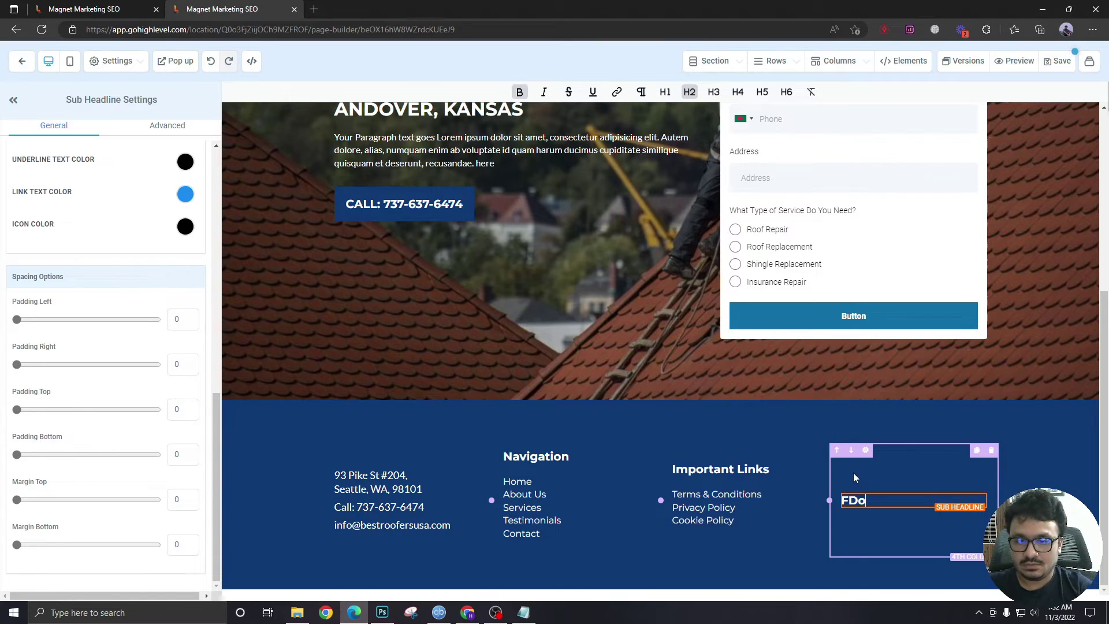
type("ollow Us")
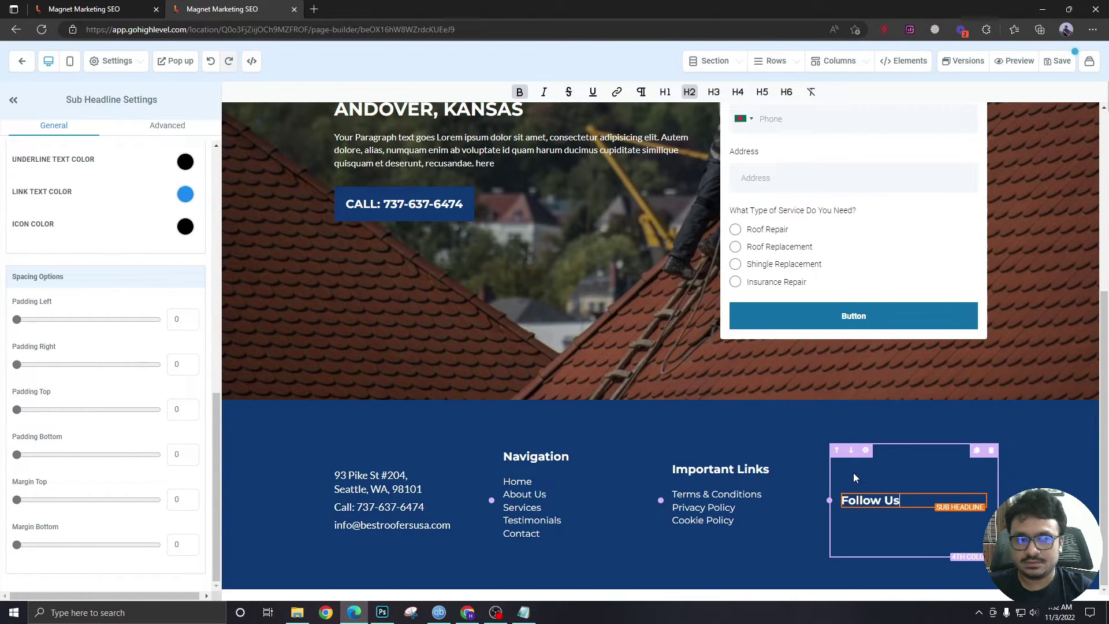
left_click(853, 474)
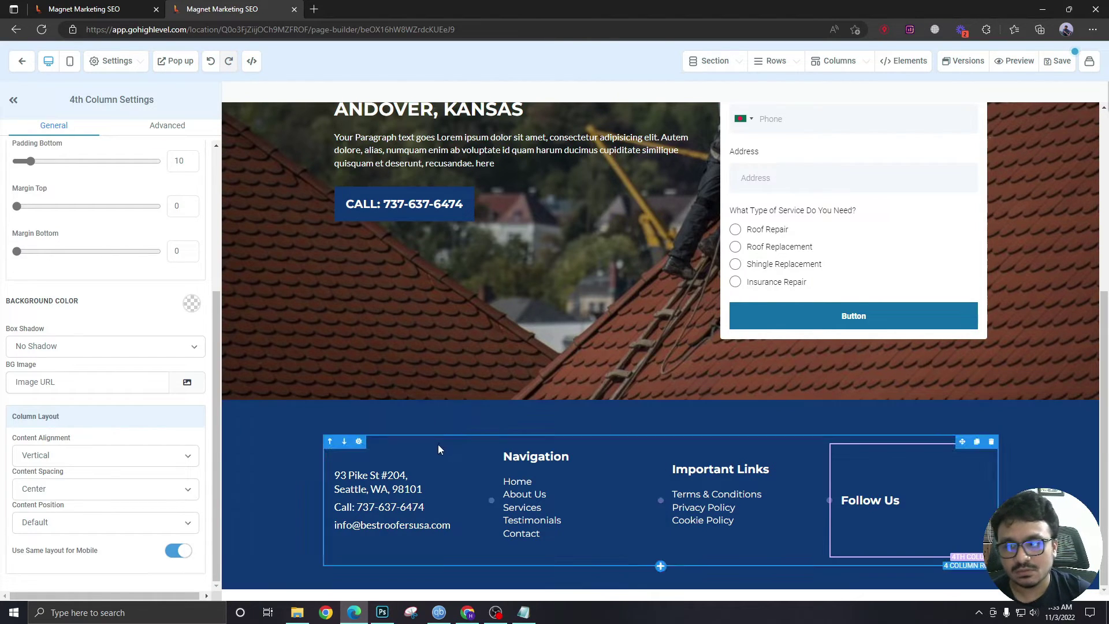
Step: Set Content Spacing to Left for the address and Navigation columns
left_click(406, 461)
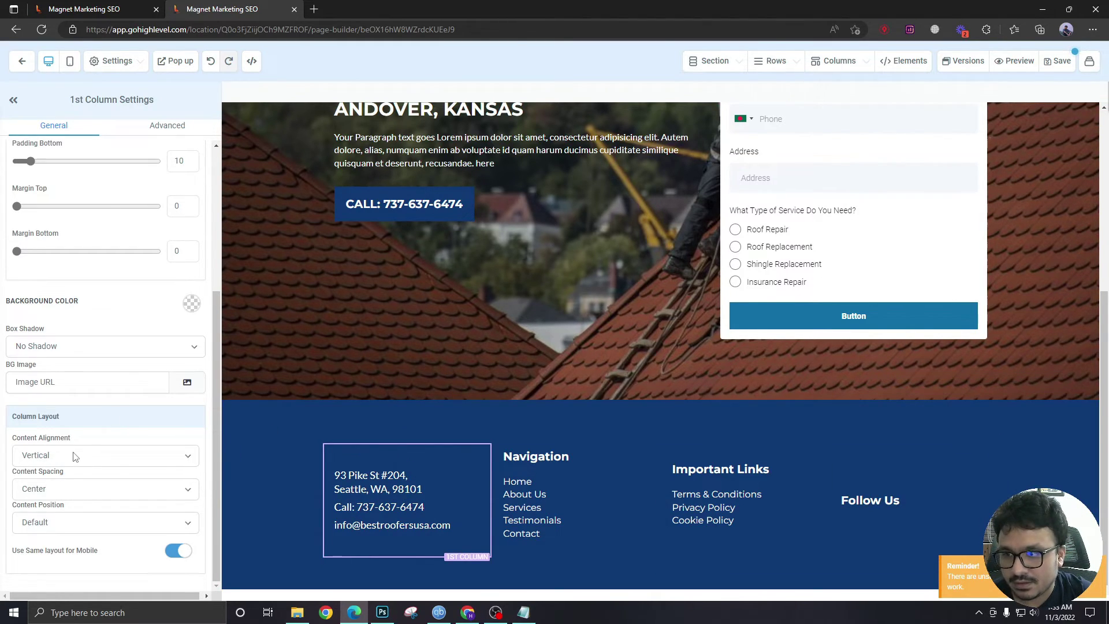
left_click(75, 489)
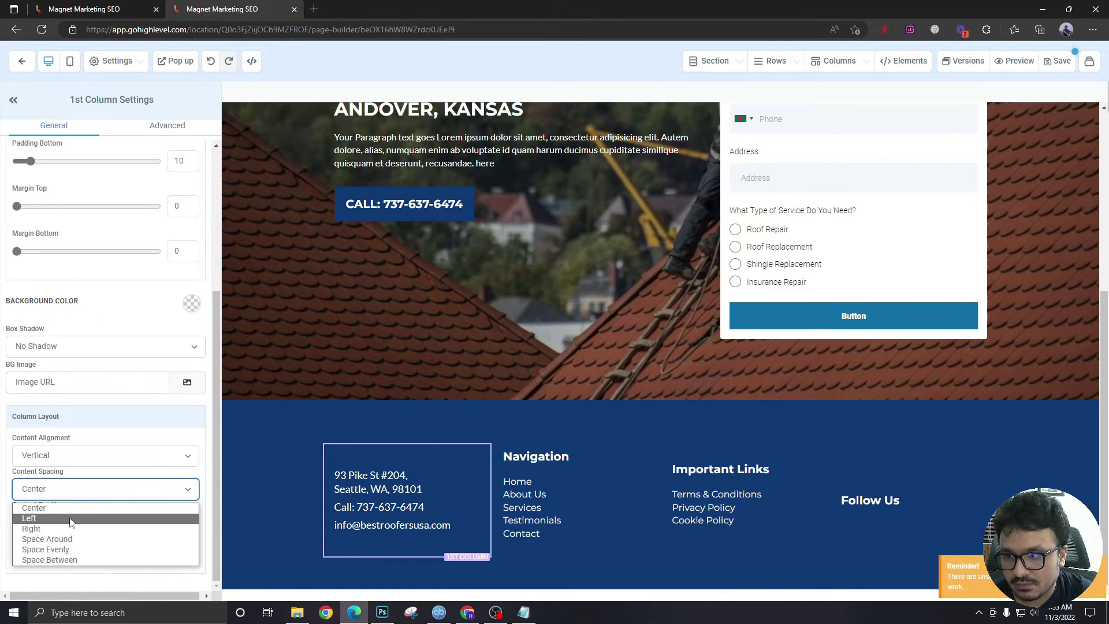
left_click(72, 520)
left_click(545, 443)
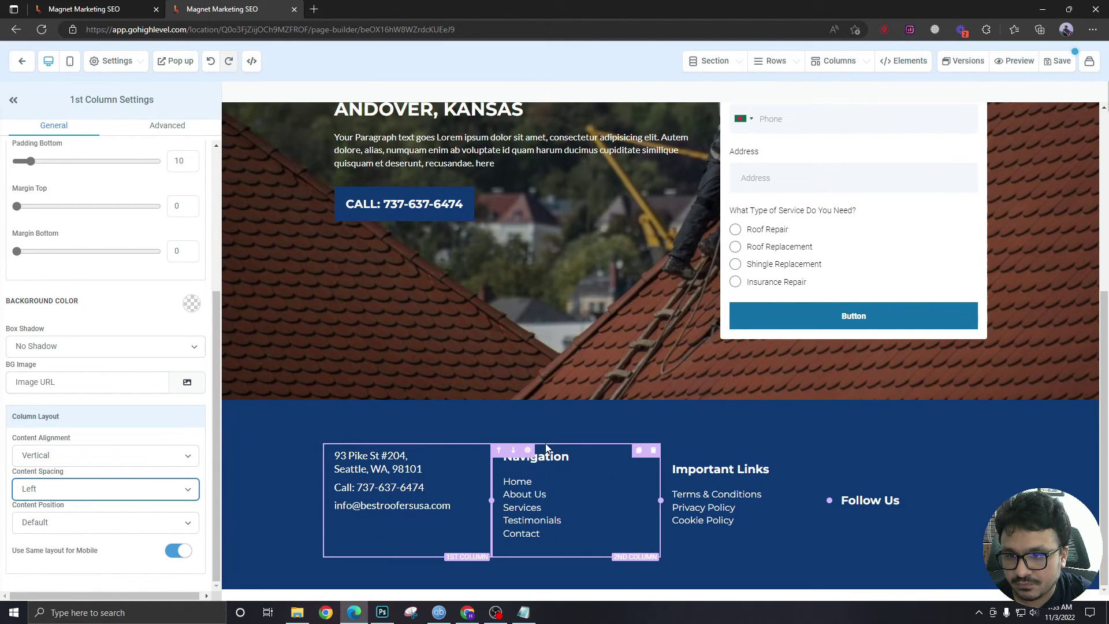
left_click(95, 488)
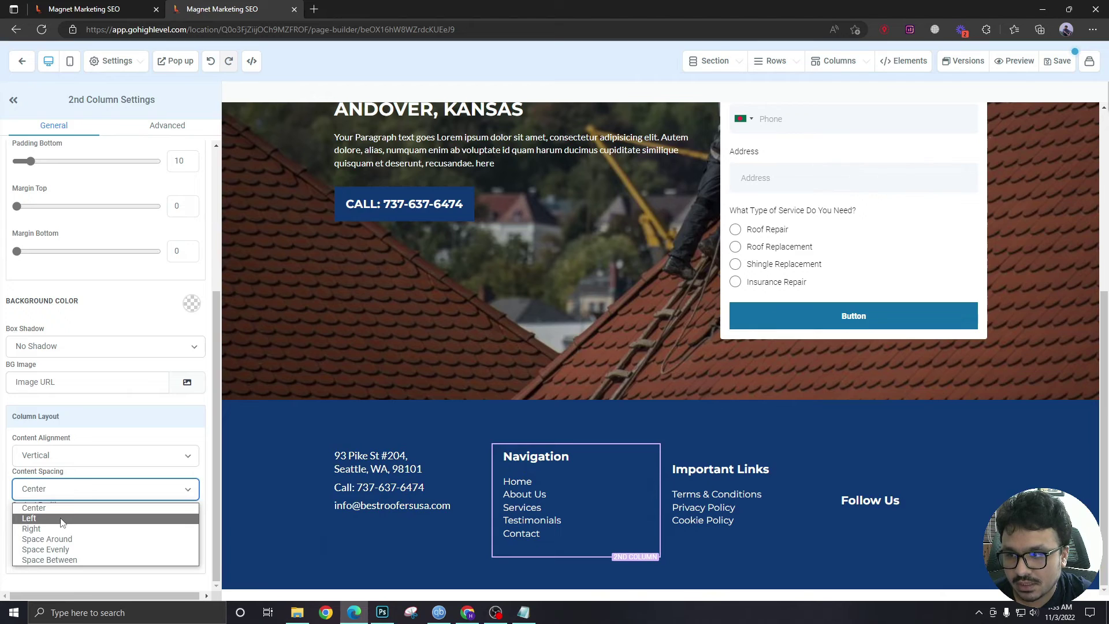
left_click(63, 518)
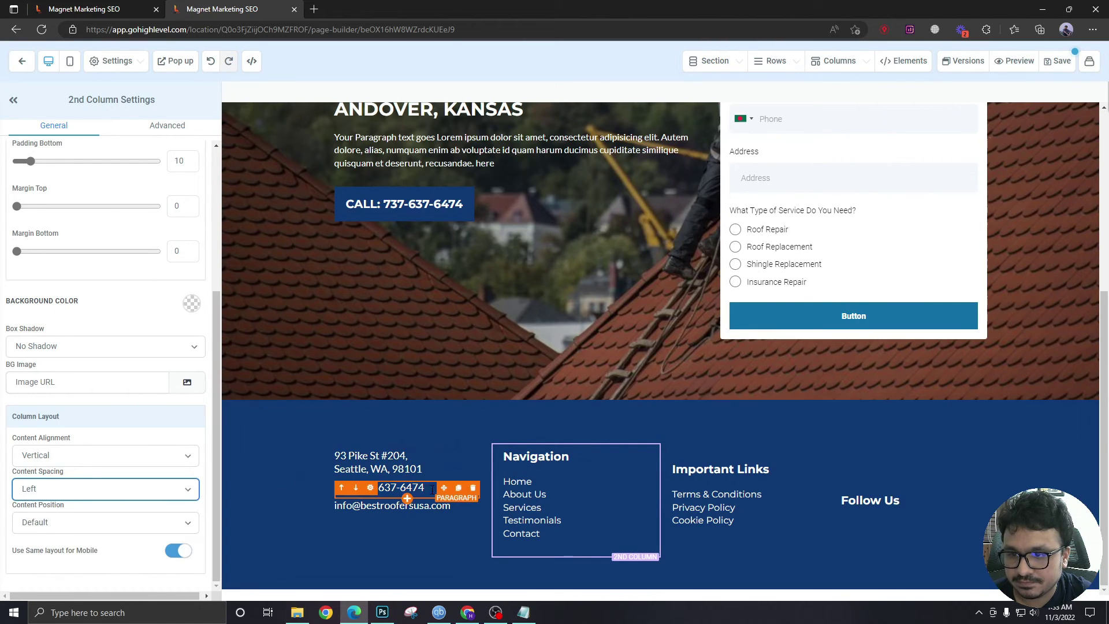
Step: Set Content Spacing to Left for the Important Links and Follow Us columns
left_click(716, 446)
left_click(122, 490)
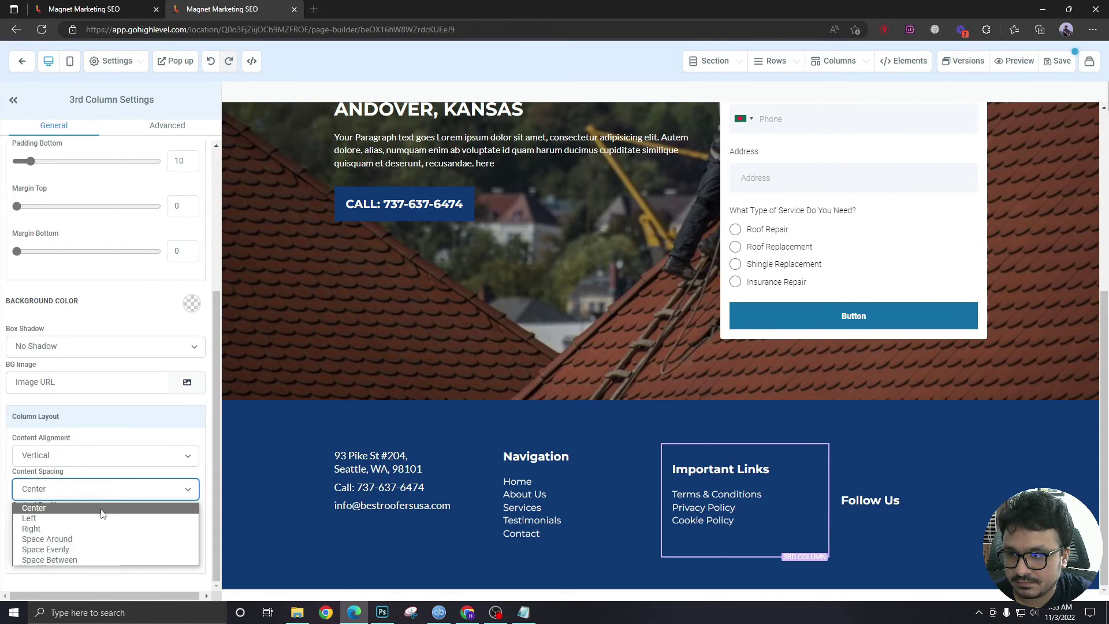
left_click(121, 518)
left_click(916, 455)
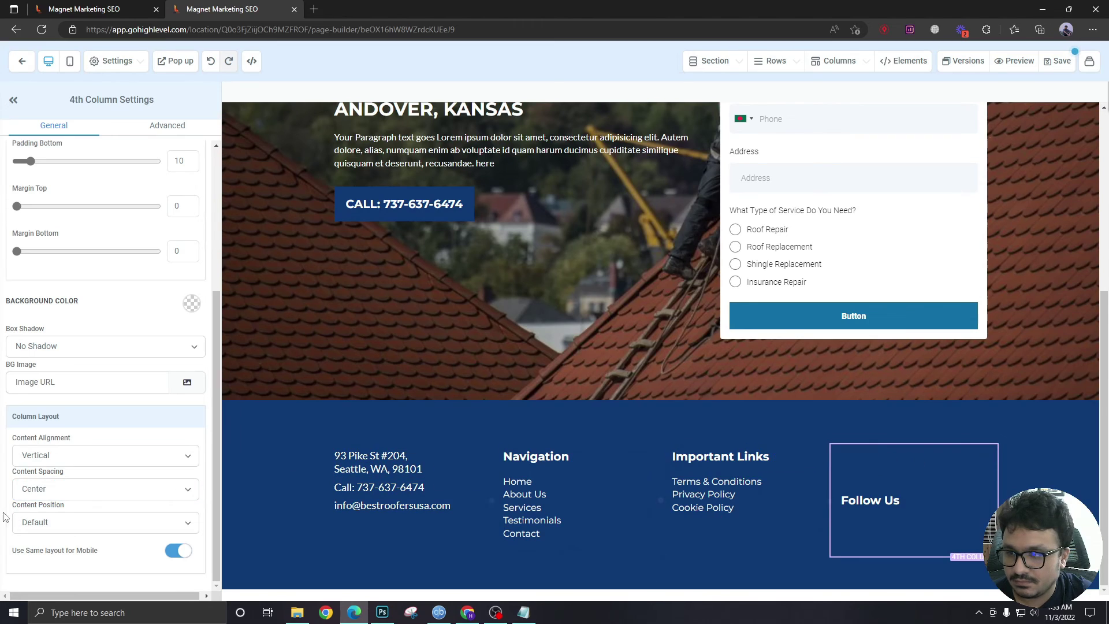
left_click(48, 489)
left_click(99, 518)
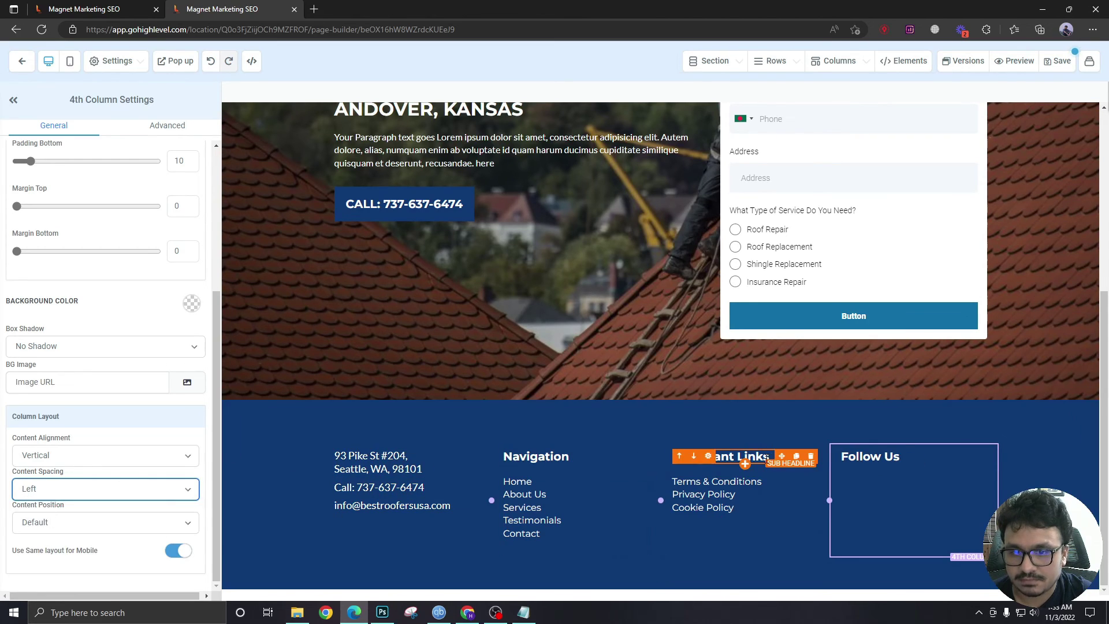